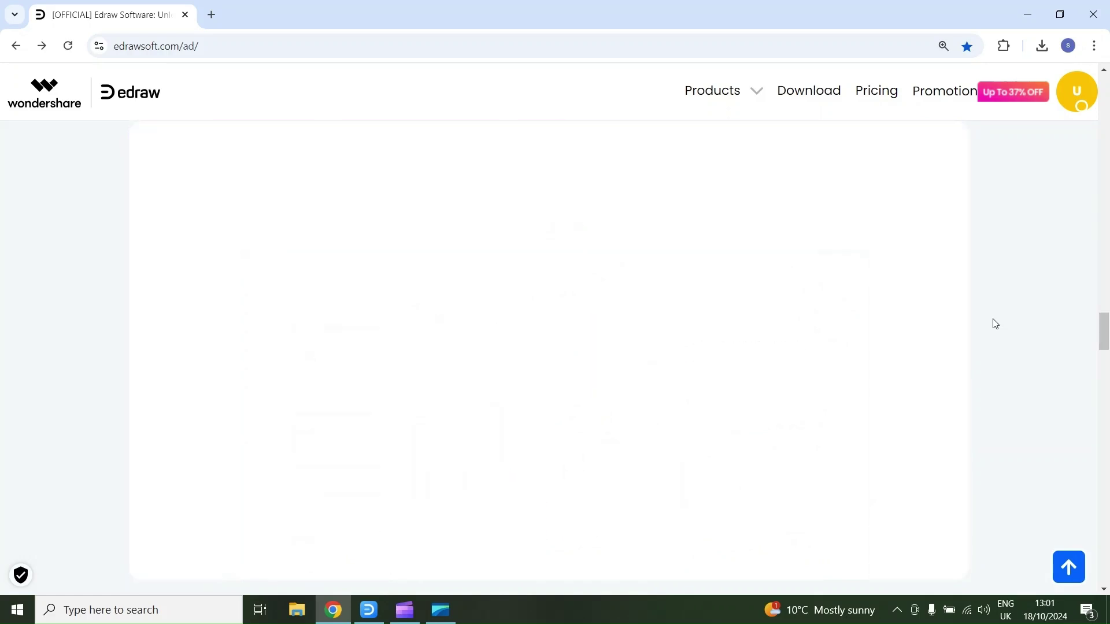
Bring up the EdrawMax Home page and scroll through the Local Templates gallery and back
left_click(1028, 14)
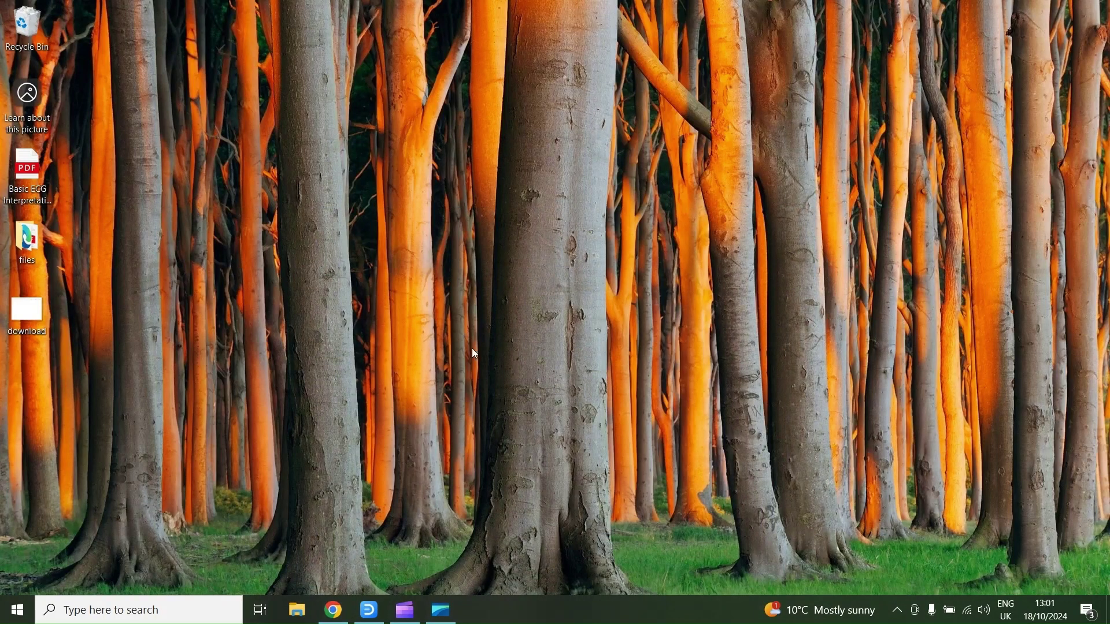
left_click(370, 608)
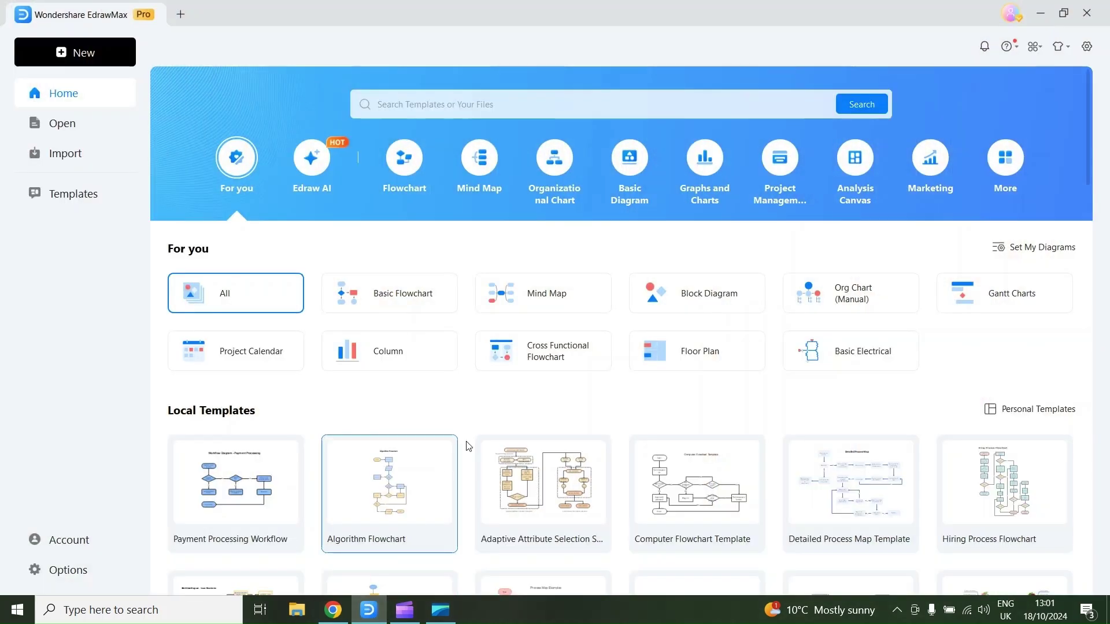
scroll(549, 386, "down", 3)
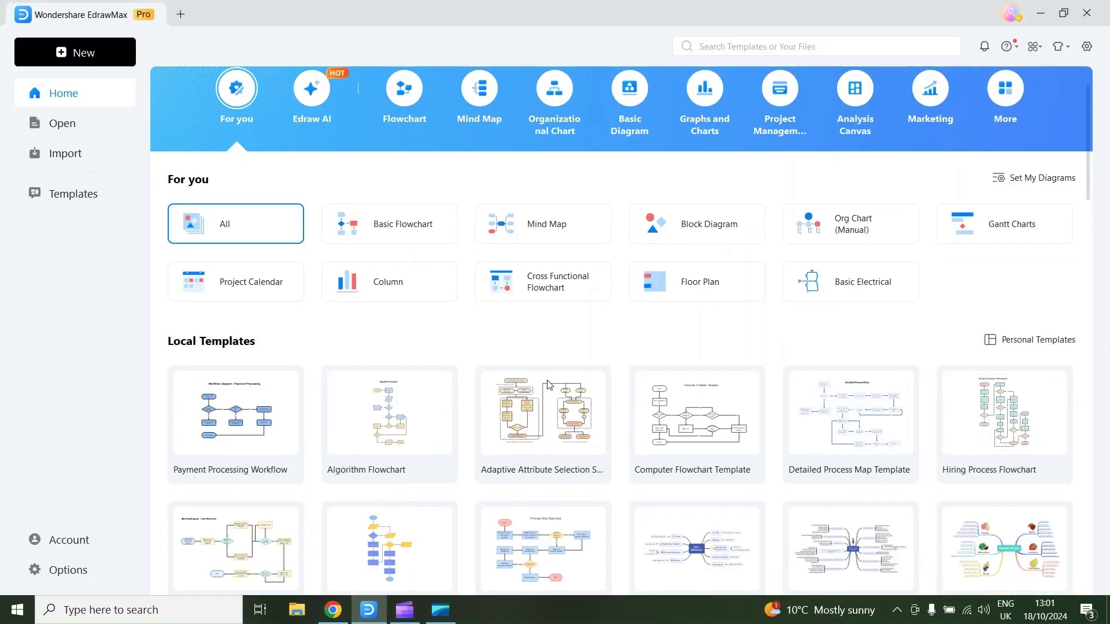
scroll(549, 385, "down", 3)
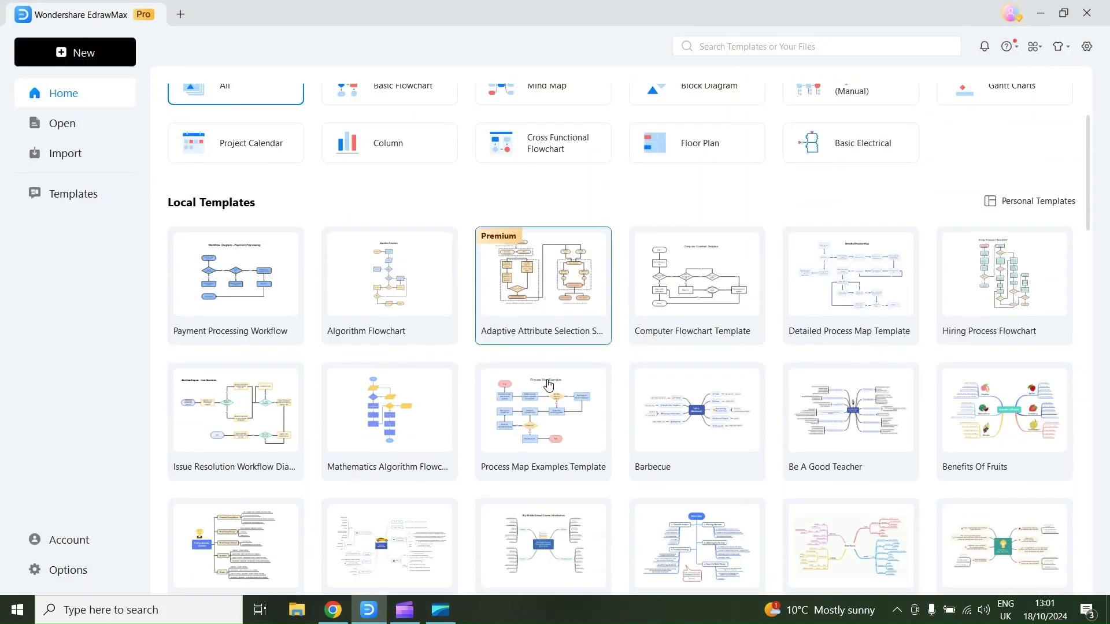
scroll(548, 385, "down", 3)
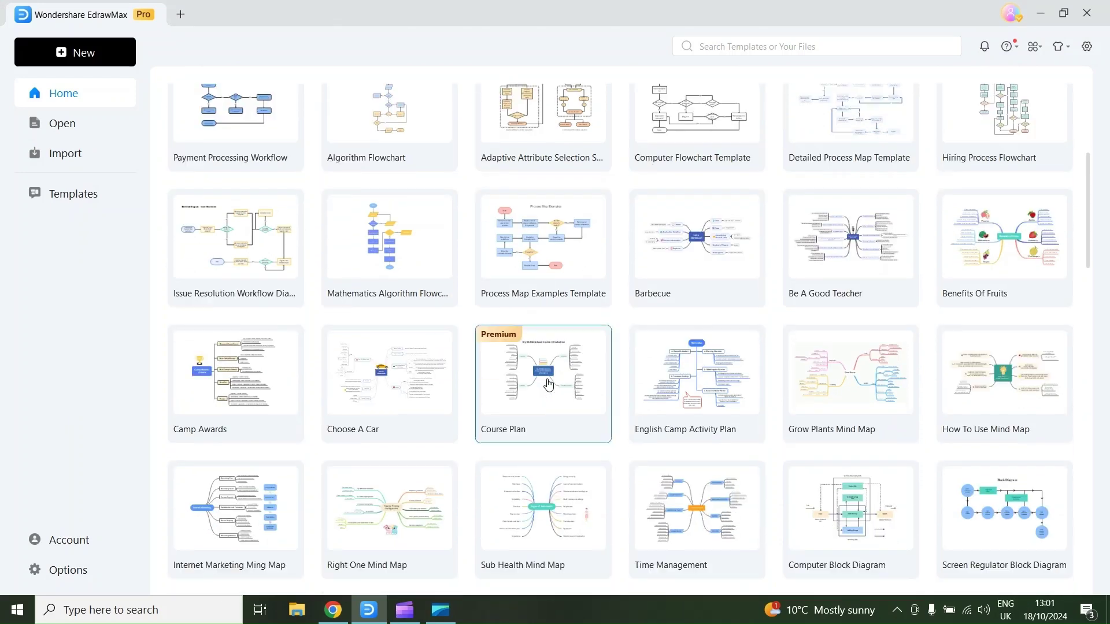
scroll(549, 385, "down", 3)
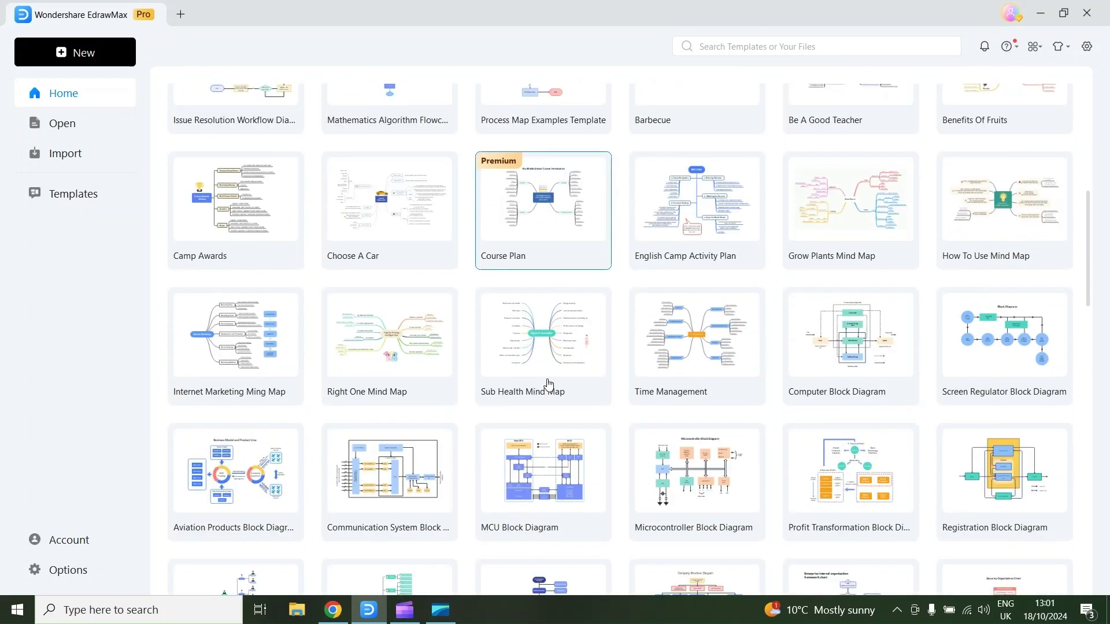
scroll(544, 384, "down", 3)
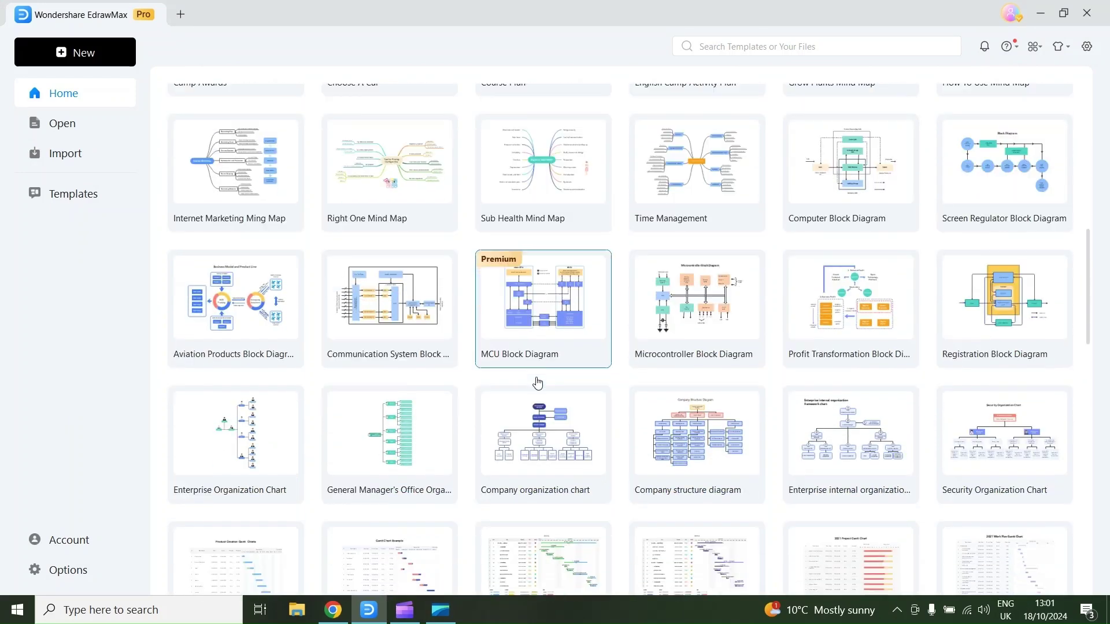
scroll(624, 362, "down", 3)
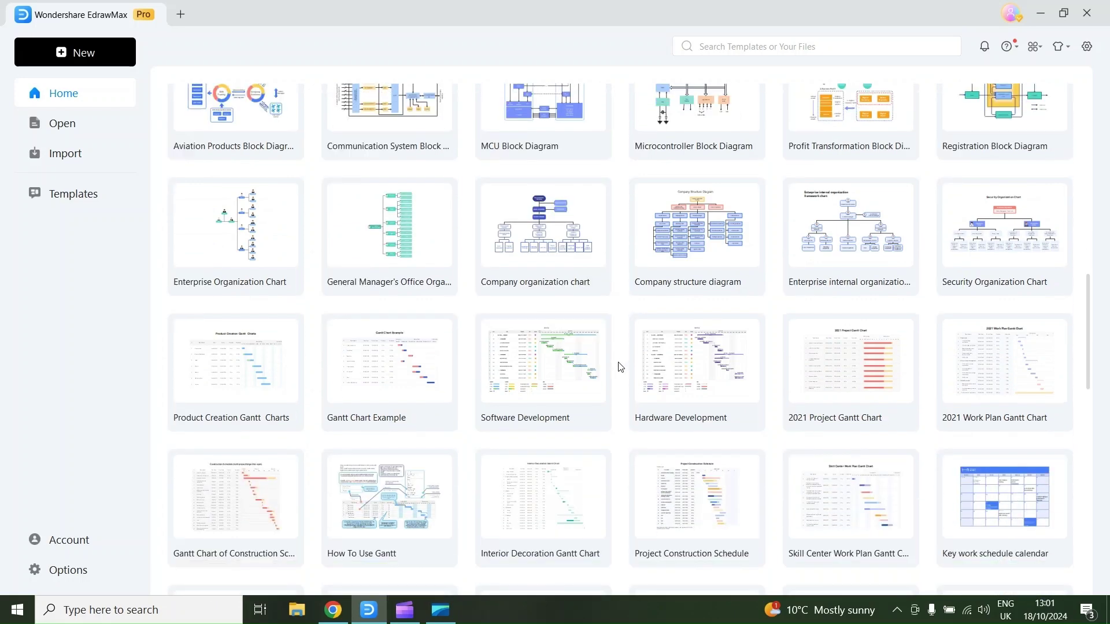
scroll(607, 335, "up", 15)
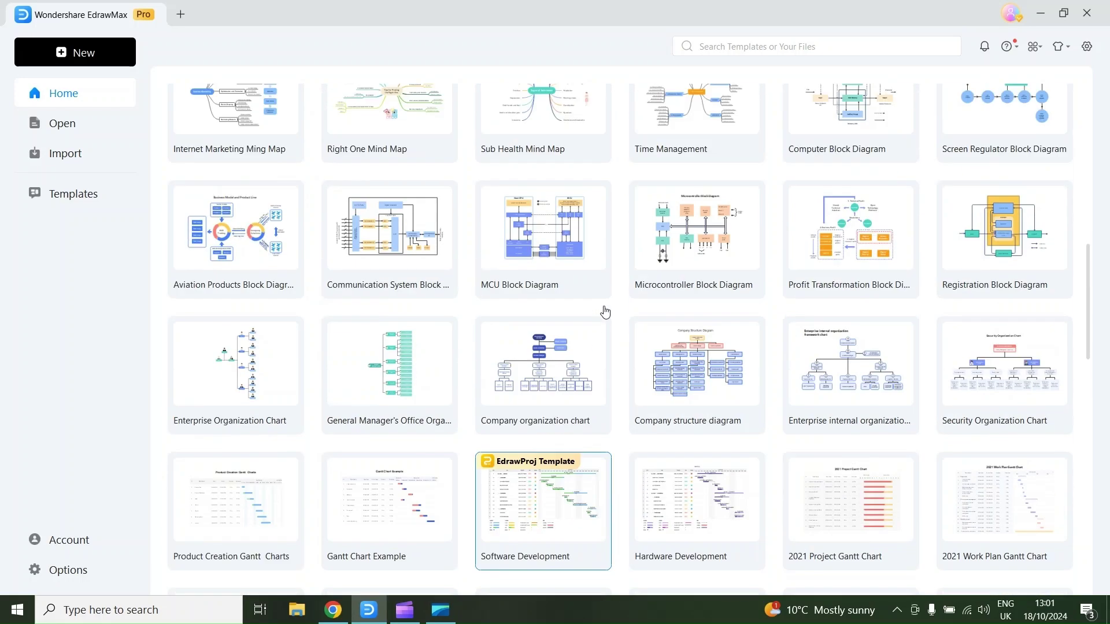
scroll(605, 312, "up", 1)
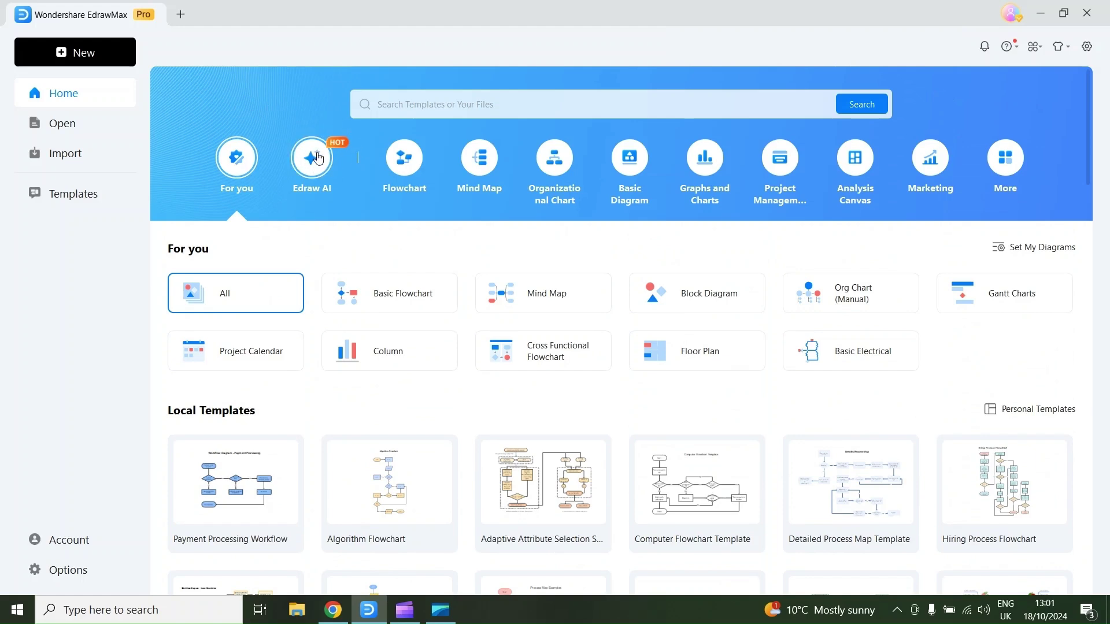
From the Edraw AI category, start an AI Mind Map in a new Drawing1
left_click(317, 158)
scroll(405, 251, "down", 1)
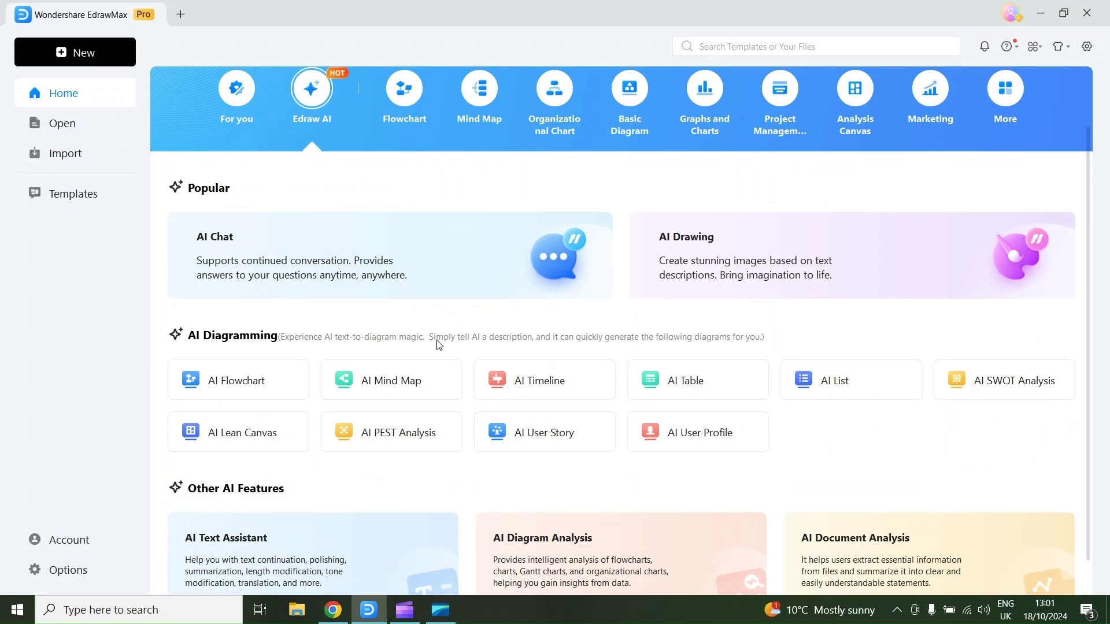
left_click(452, 391)
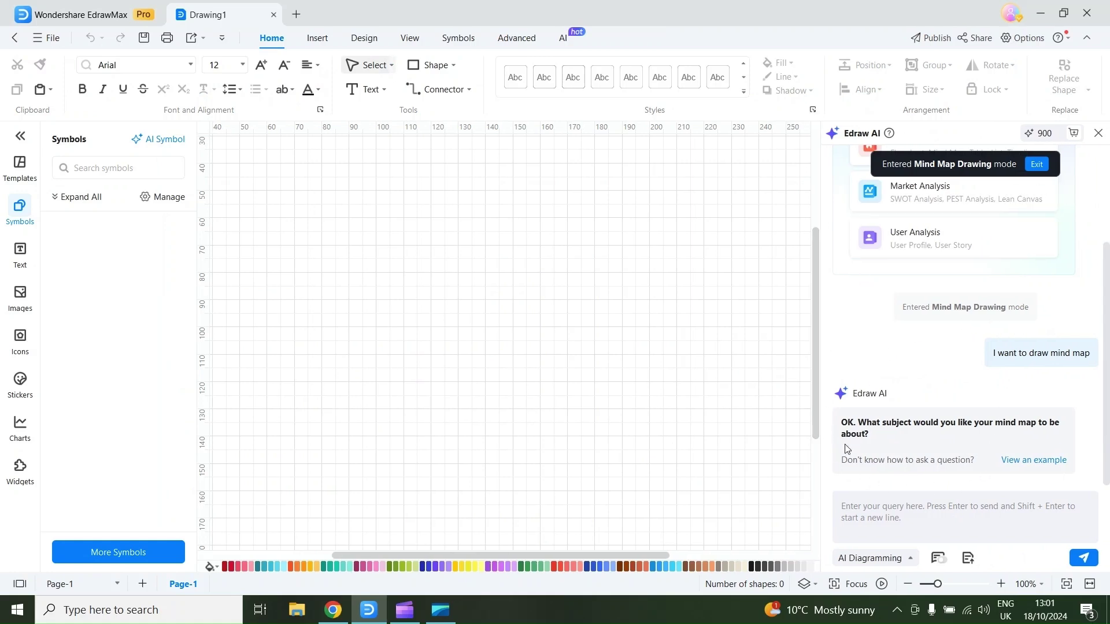
Paste the central nervous system prompt into Edraw AI, generate the mind map, and collapse Symbols
left_click(910, 515)
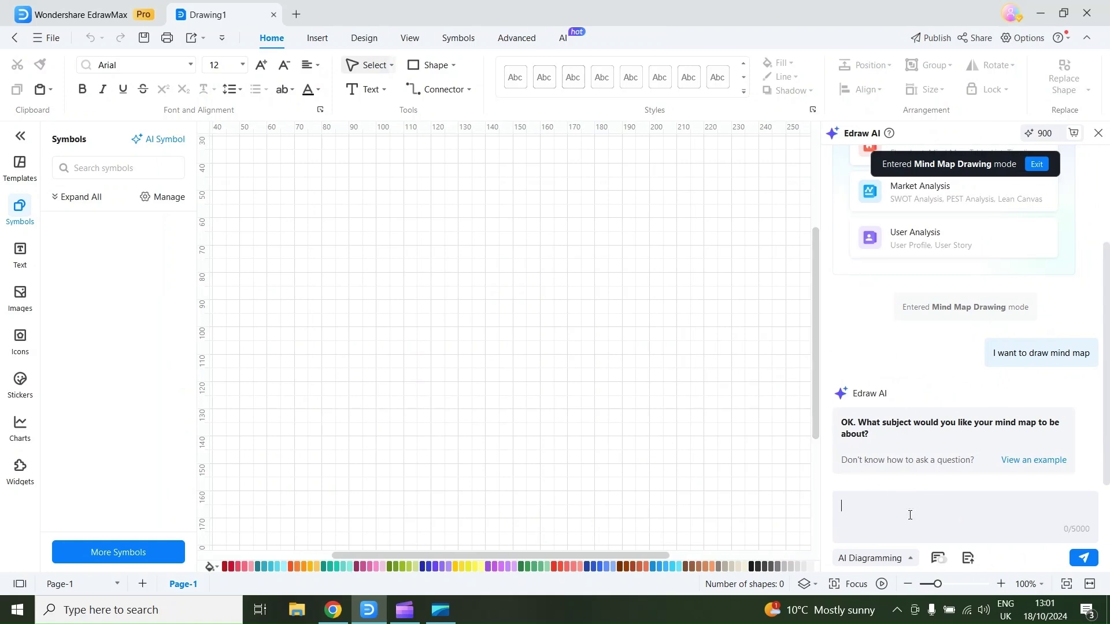
type("Create a mindmap about Structure and function of central nervous system")
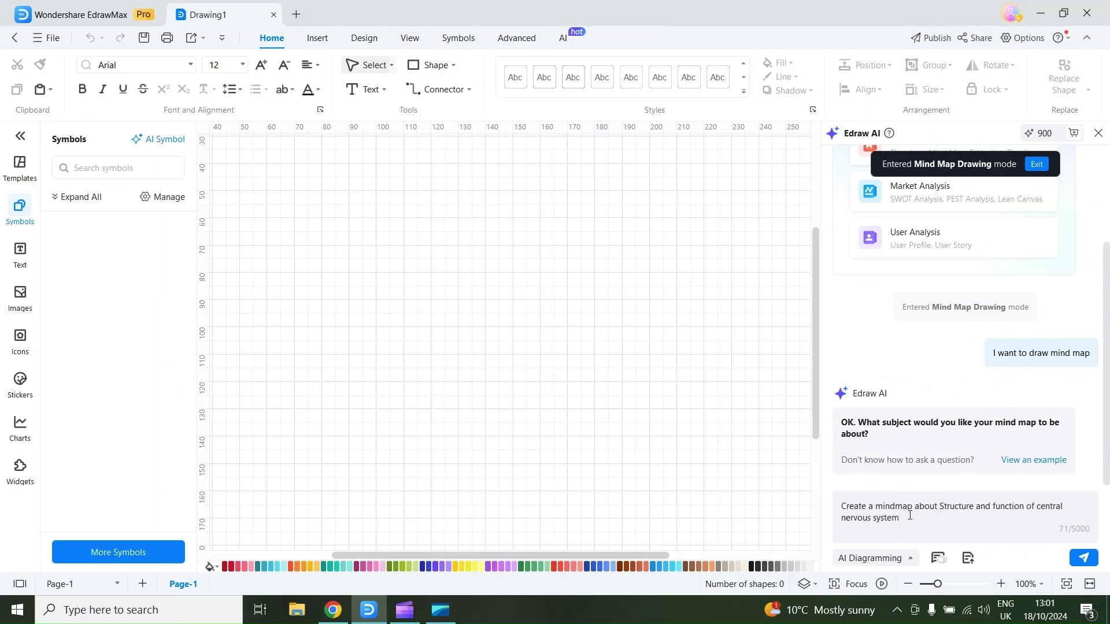
left_click_drag(898, 510, 1010, 516)
left_click(996, 517)
left_click(1080, 561)
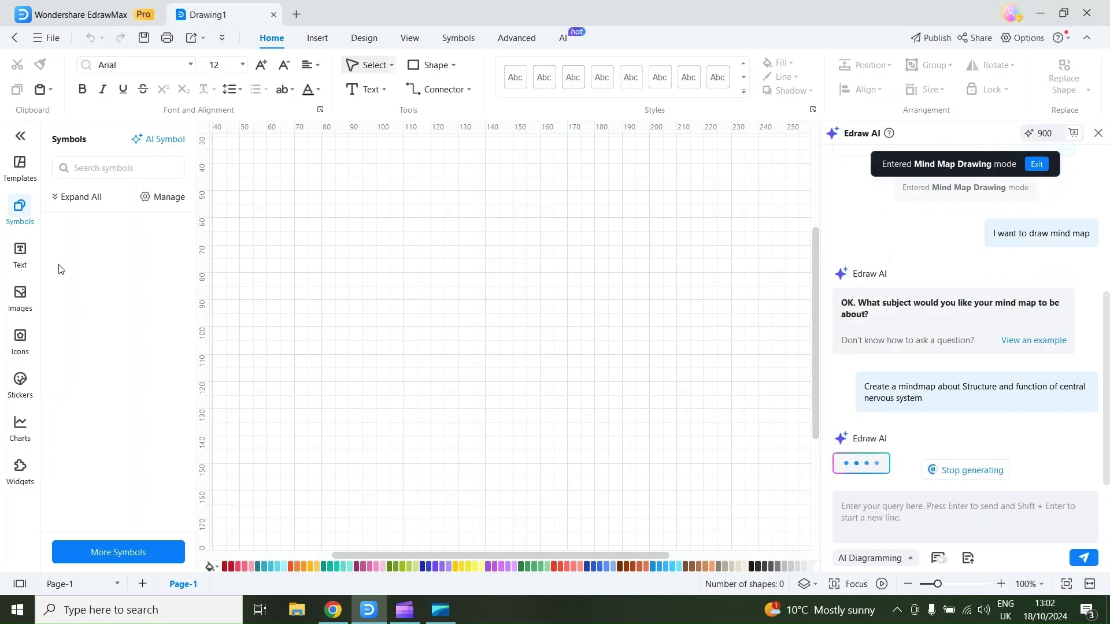
left_click(21, 139)
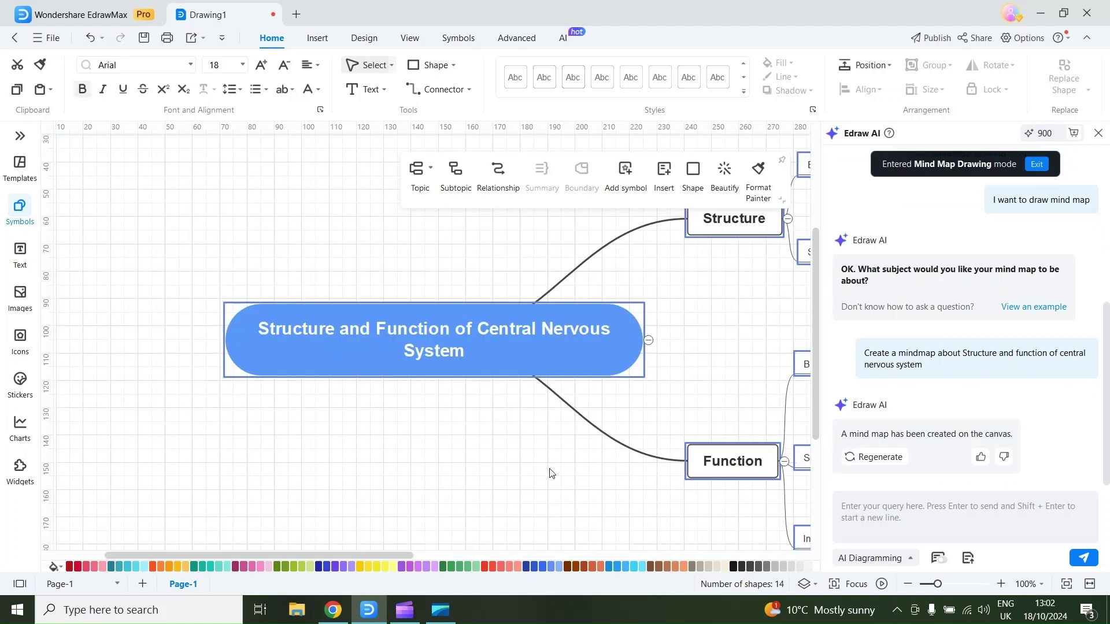
Retype the mind map's 'Structure' main topic so it reads 'text'
left_click_drag(386, 556, 480, 550)
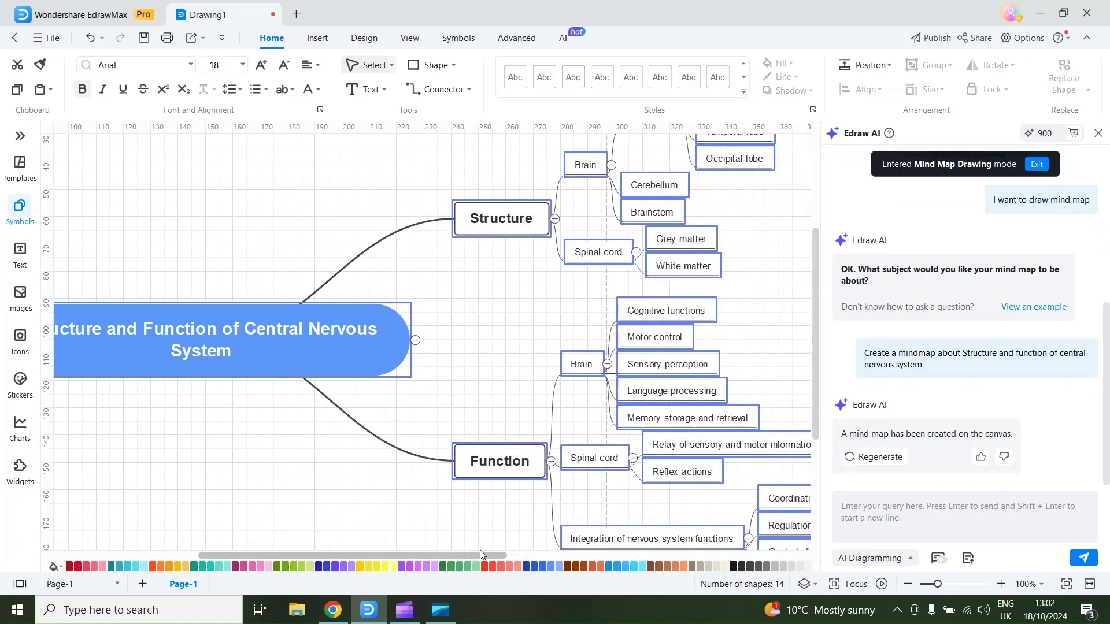
scroll(555, 461, "up", 2)
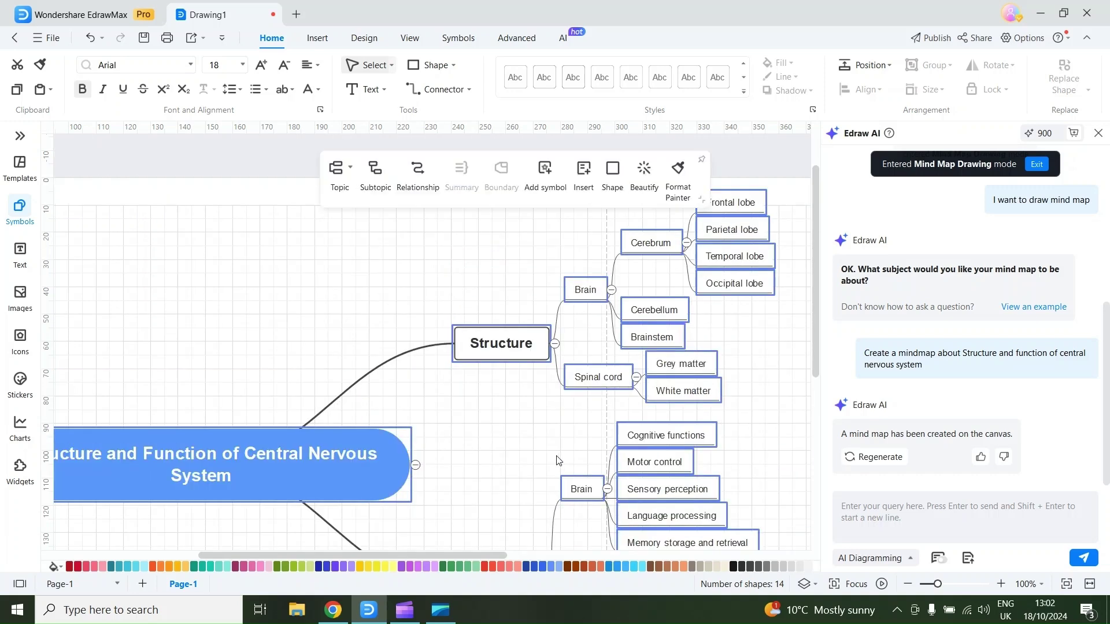
scroll(556, 461, "down", 2)
scroll(556, 457, "up", 1)
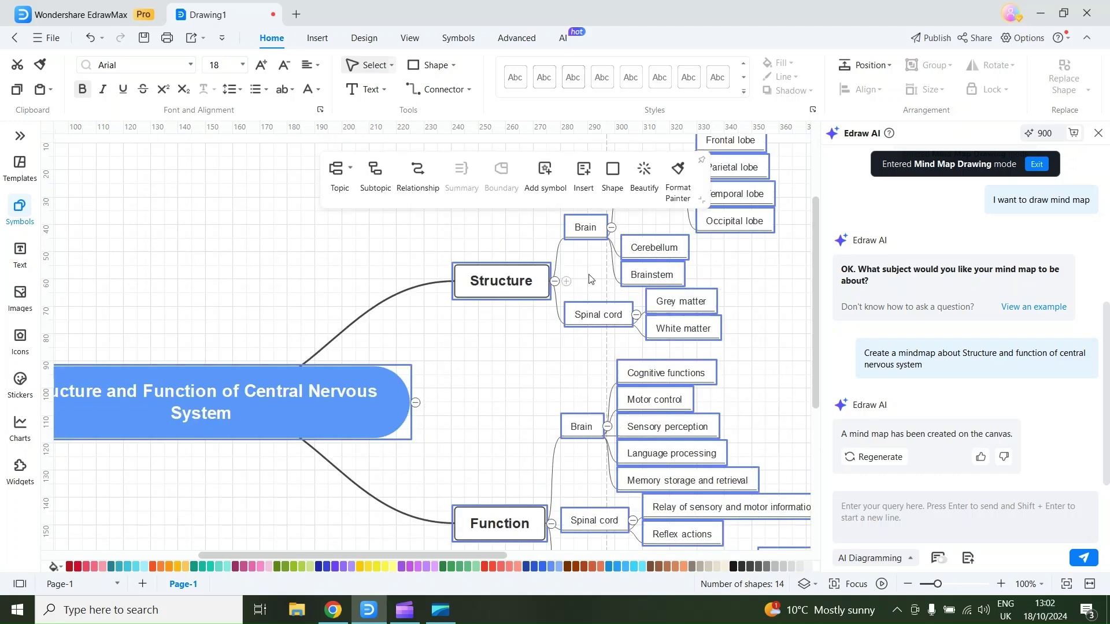
double_click(525, 281)
type("te")
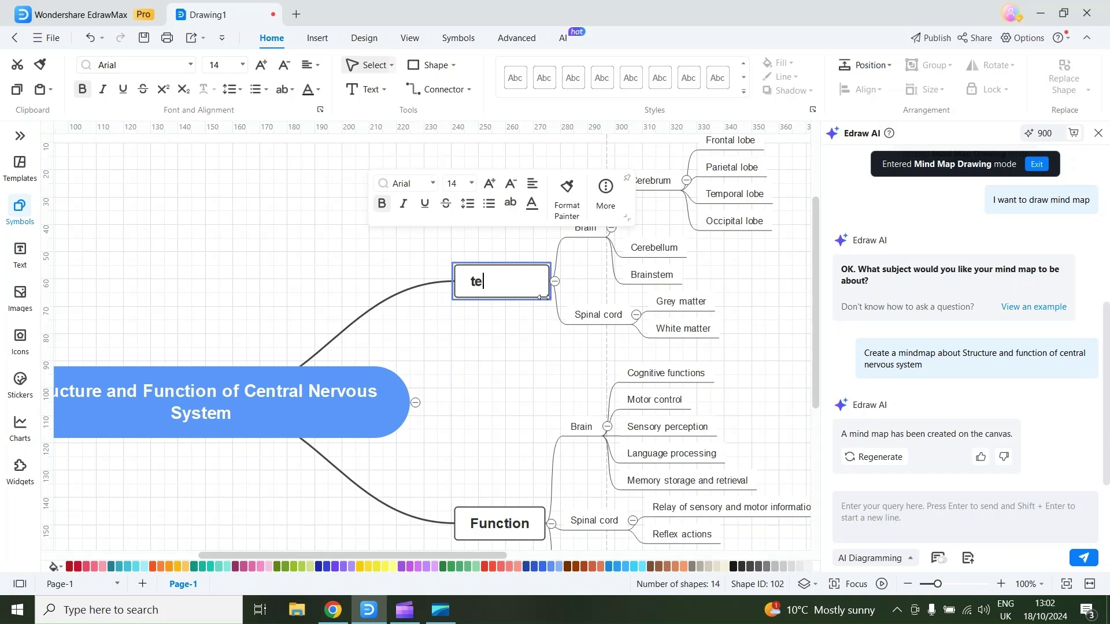
type("xt")
left_click(524, 408)
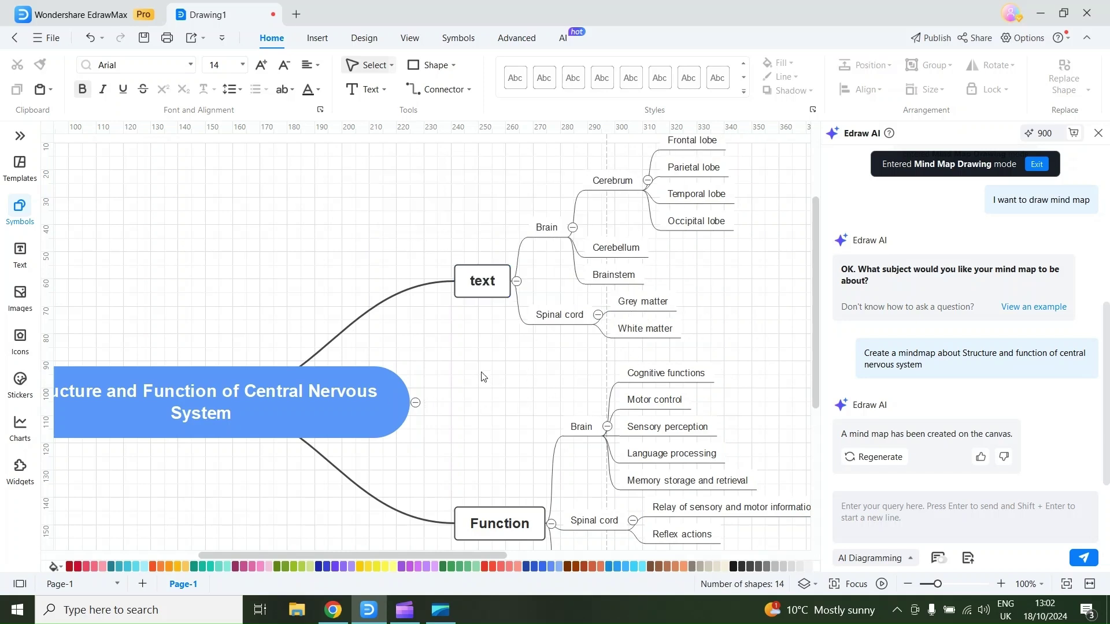
left_click(303, 407)
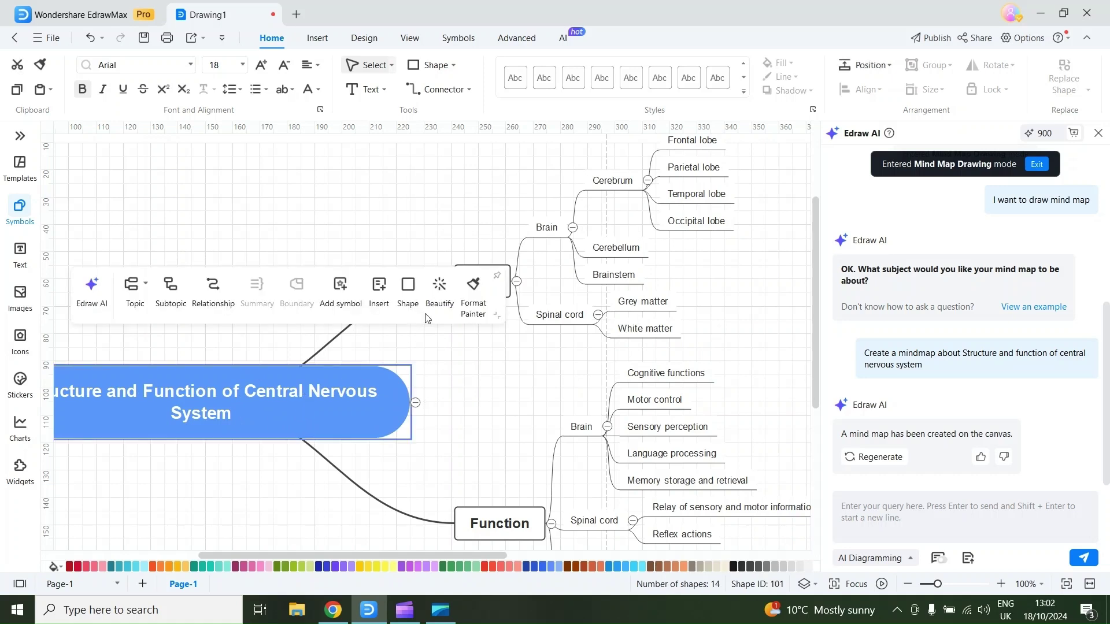
Apply a Beautify preset style with a red central topic and blue and yellow branches
left_click(437, 287)
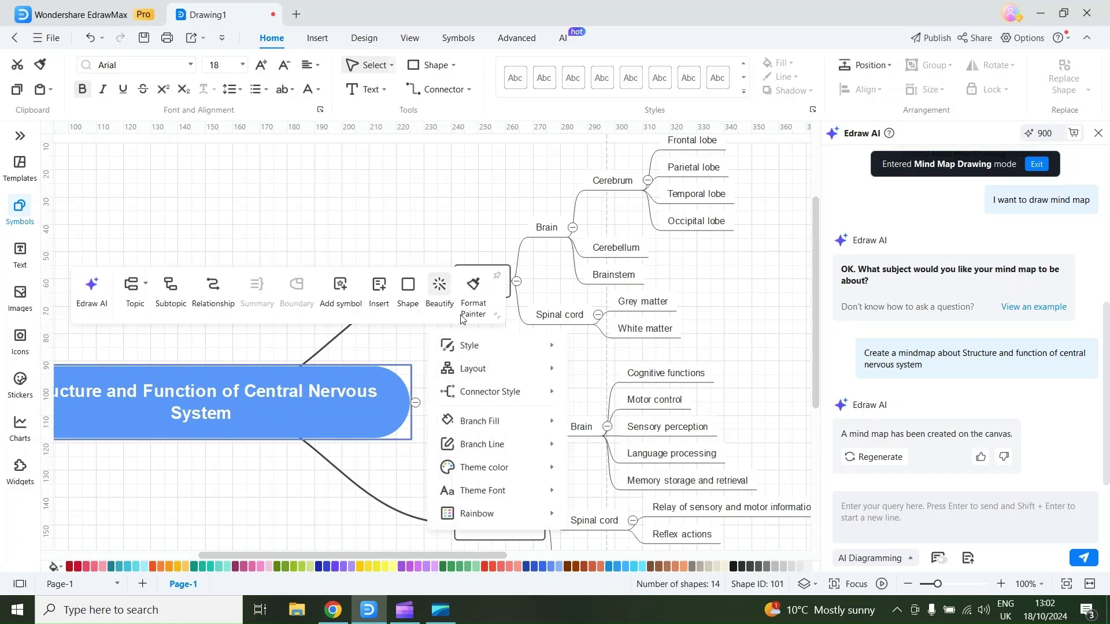
mouse_move(483, 352)
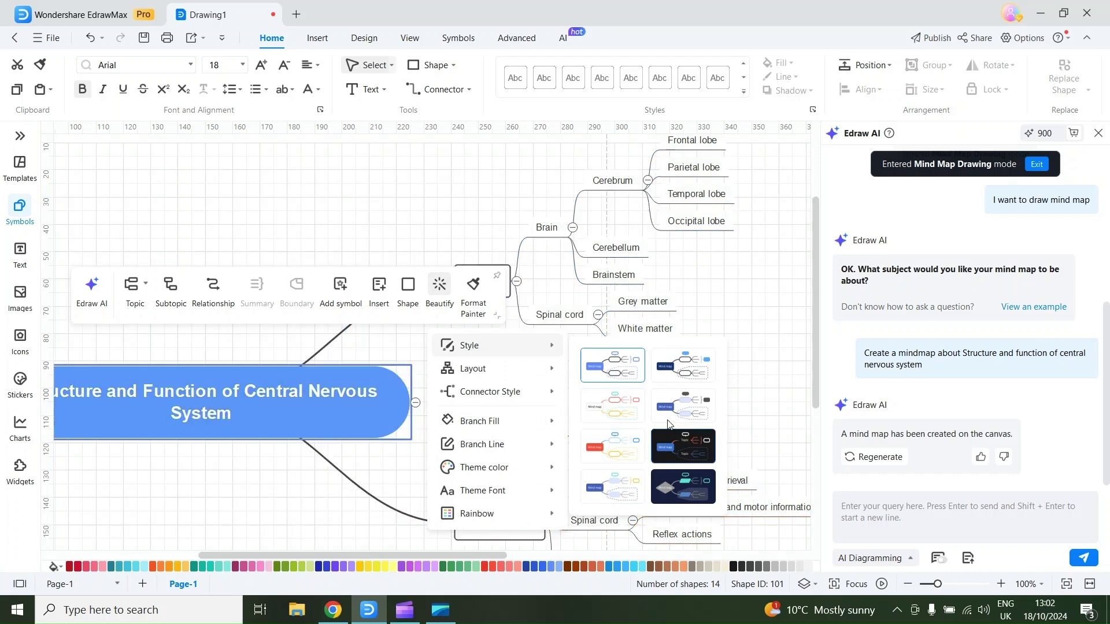
left_click(626, 444)
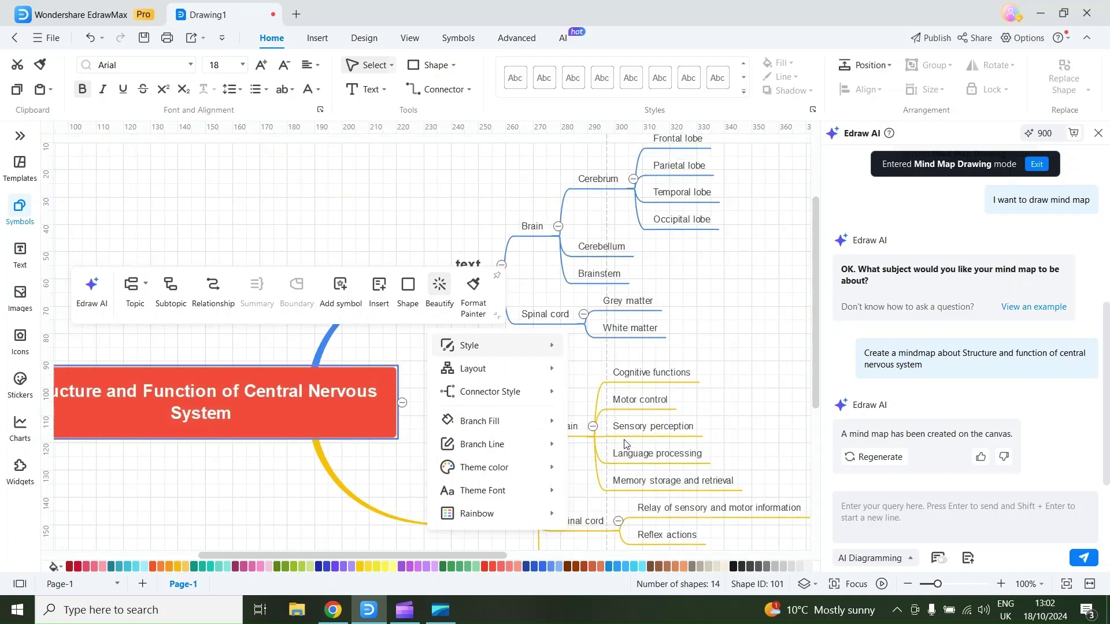
left_click(347, 188)
scroll(461, 304, "up", 1)
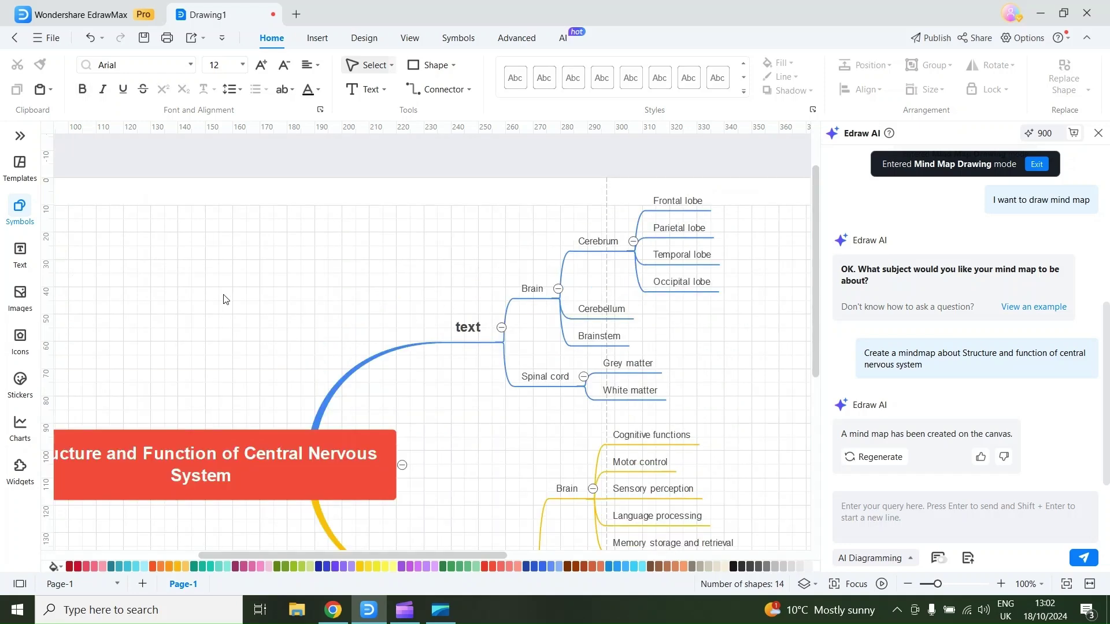
scroll(569, 342, "down", 1)
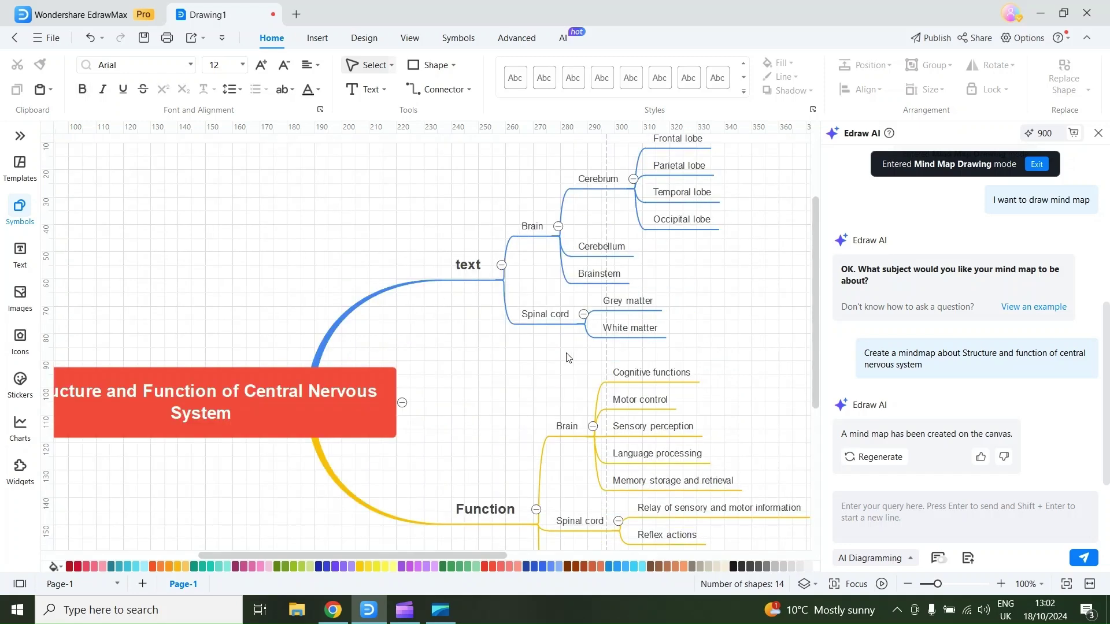
Have Edraw AI continue the map from Cerebellum, adding function and disorder subtopics, then review it
left_click(602, 249)
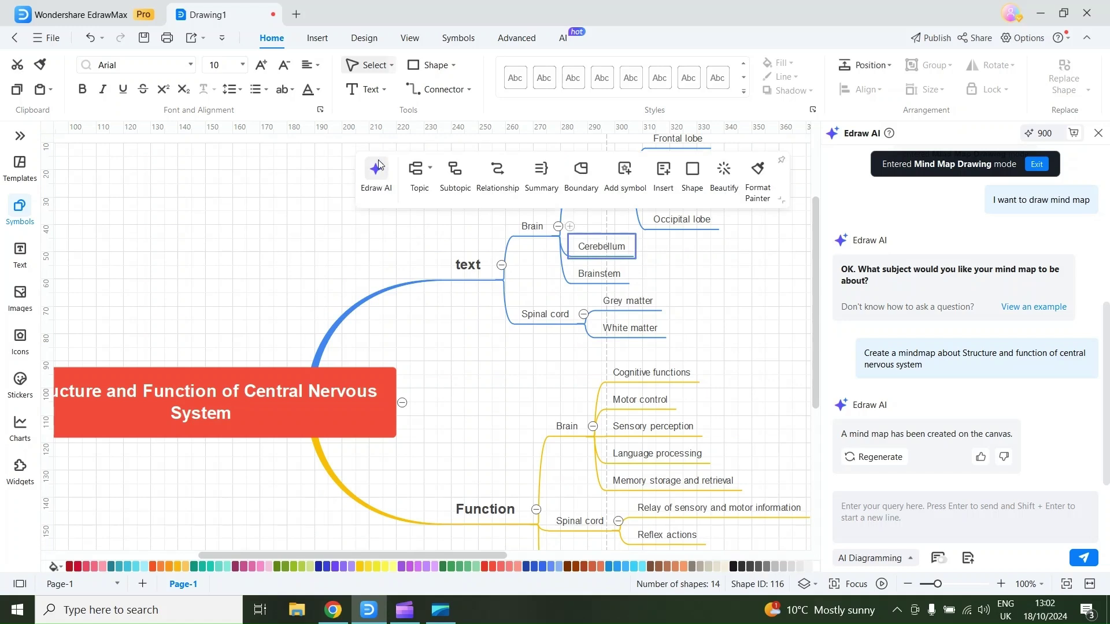
left_click(377, 172)
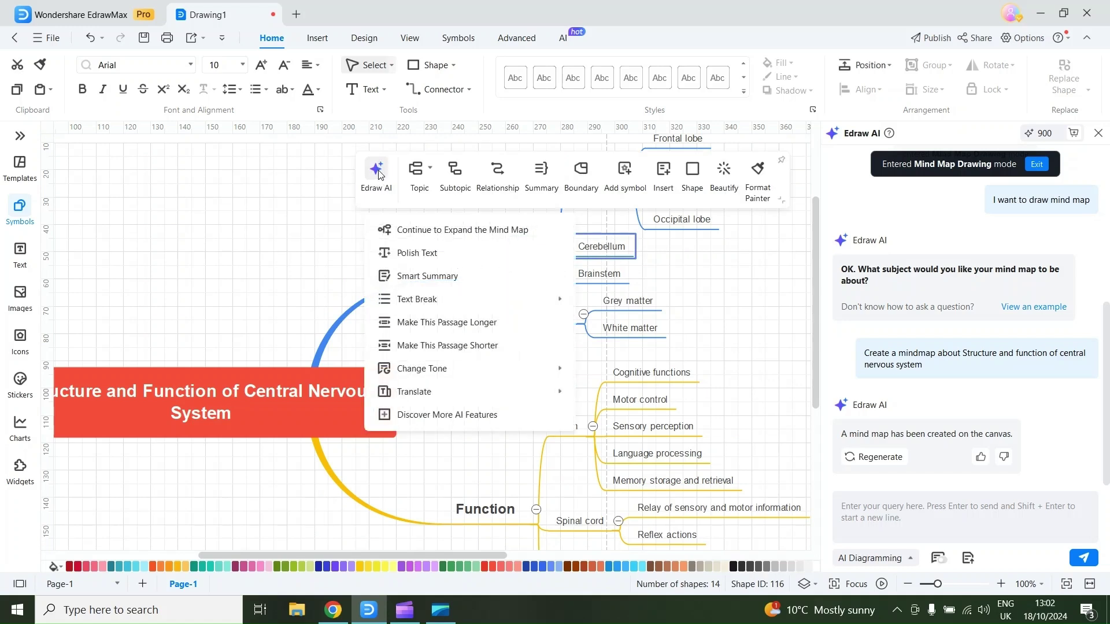
left_click(420, 233)
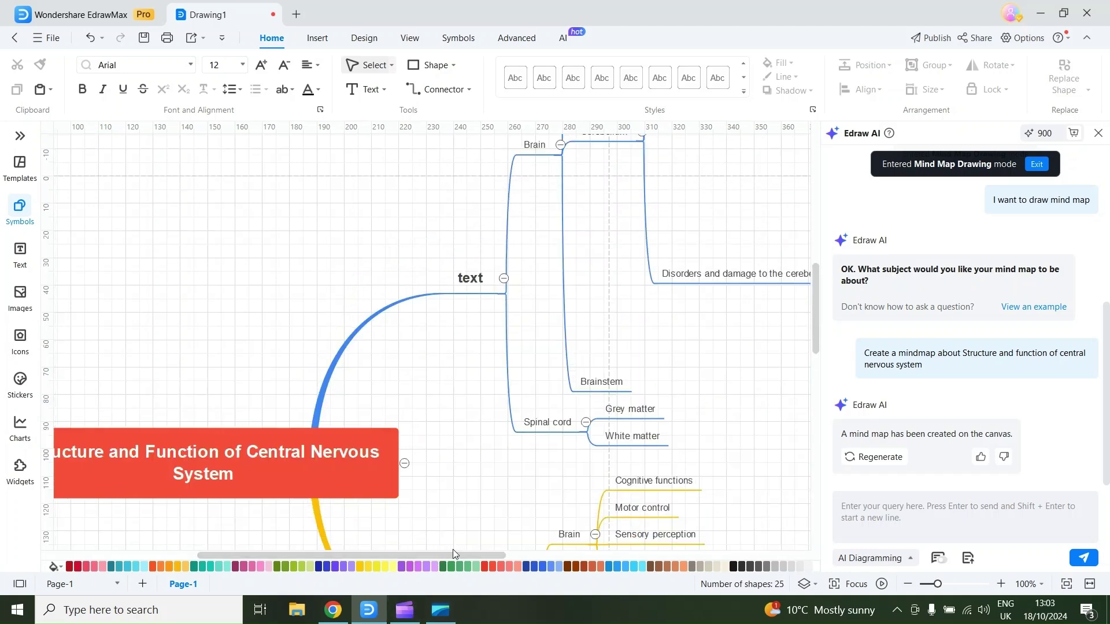
left_click_drag(476, 552, 597, 550)
scroll(589, 497, "up", 5)
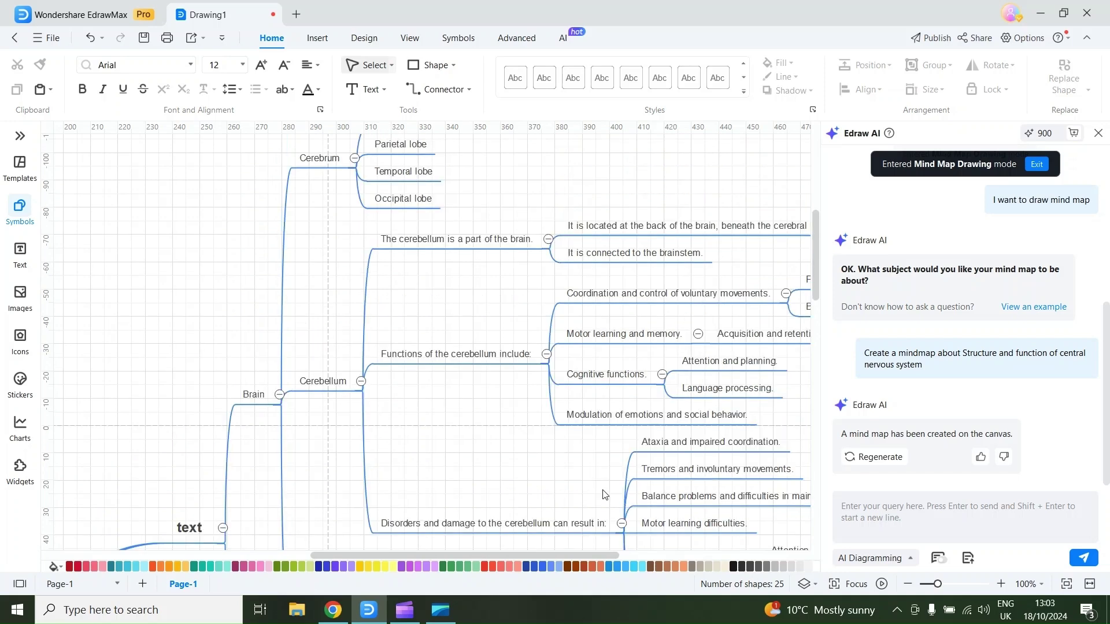
scroll(603, 494, "down", 3)
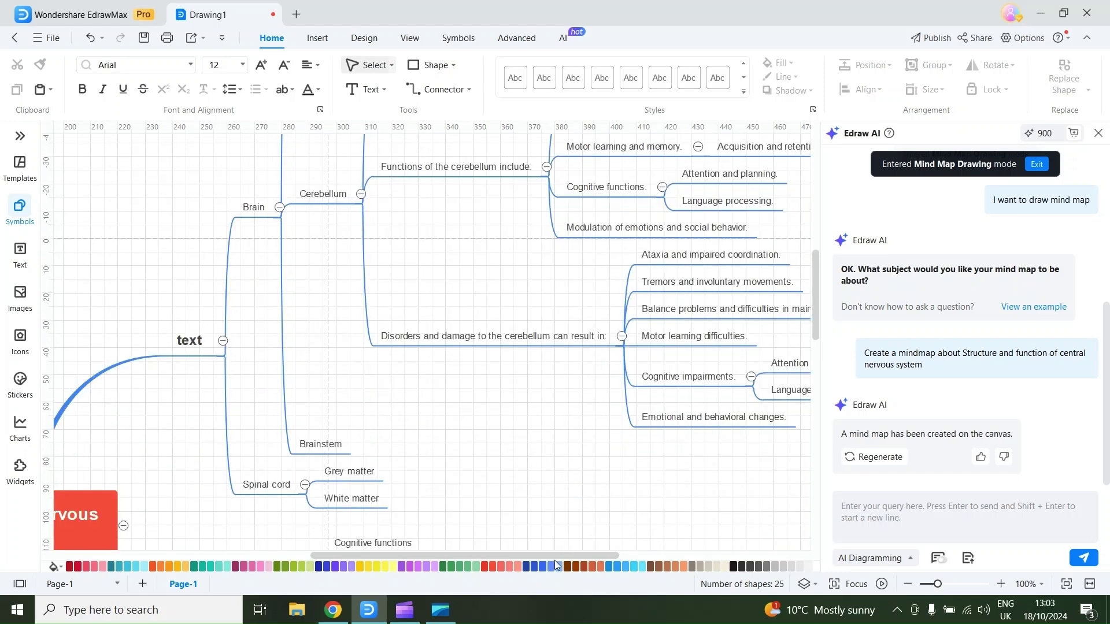
scroll(553, 555, "left", 3)
scroll(388, 553, "left", 1)
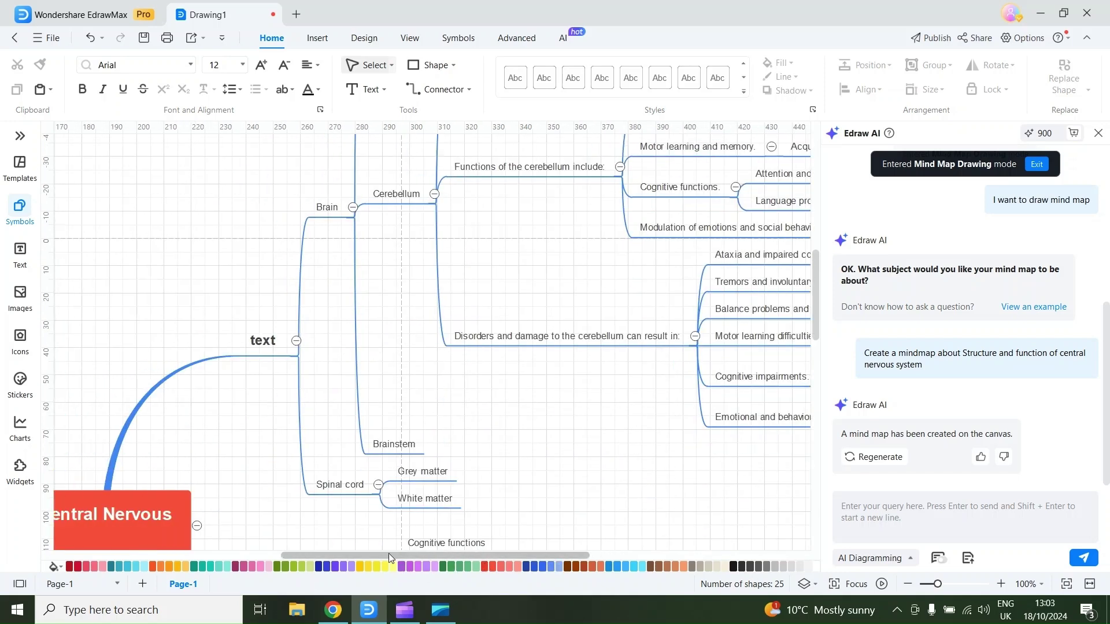
left_click_drag(389, 553, 262, 556)
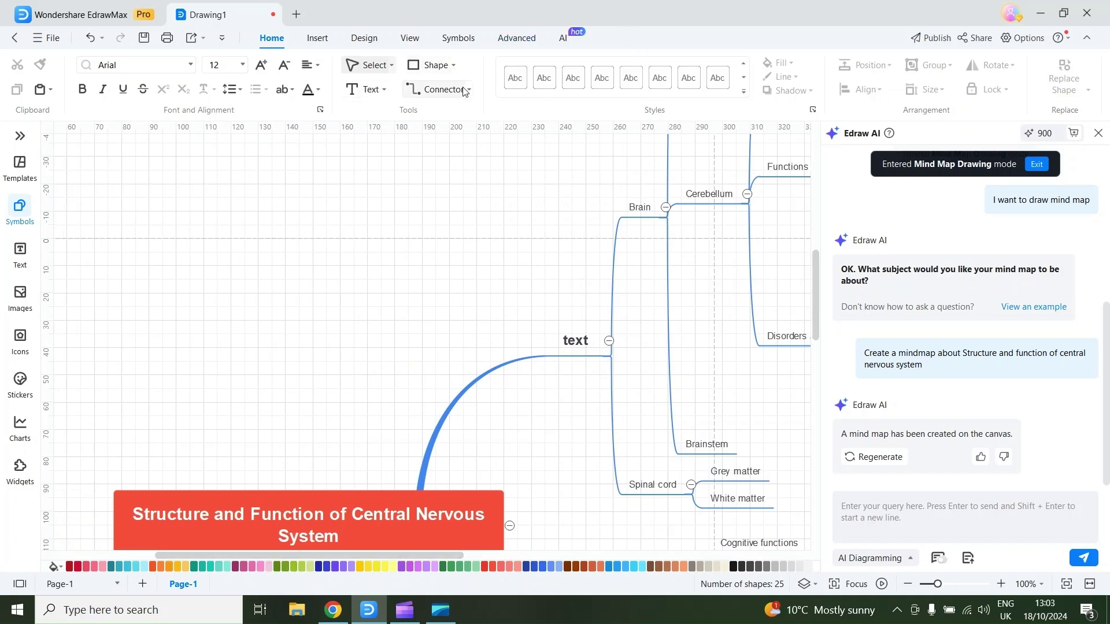
Search Pixabay images for 'brain' and drag the multicolour brain picture onto the canvas
scroll(463, 116, "down", 1)
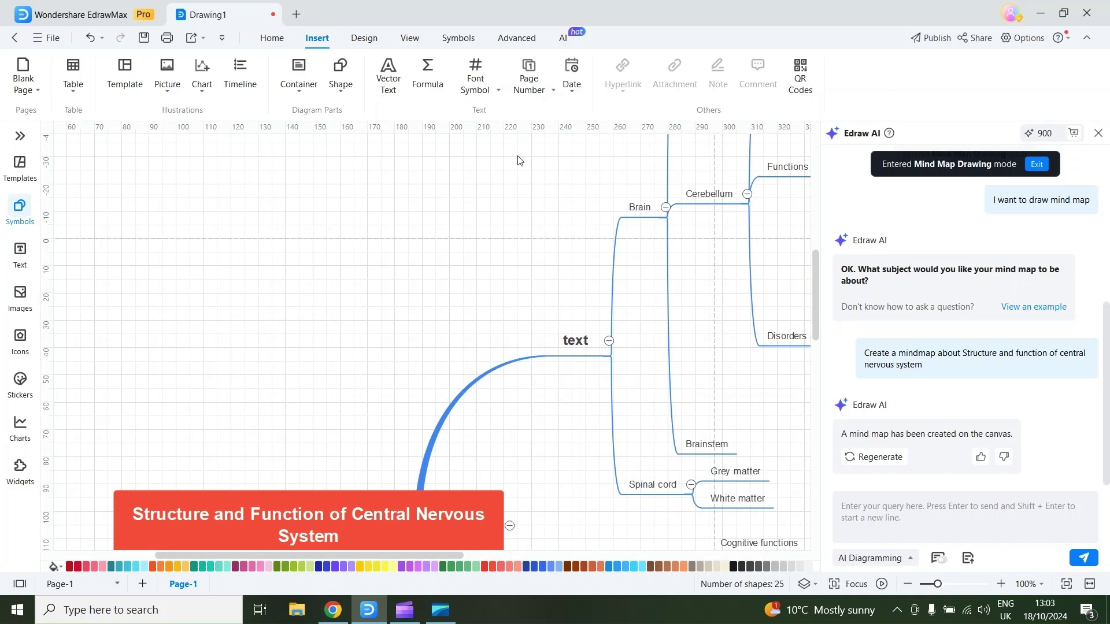
scroll(523, 158, "down", 3)
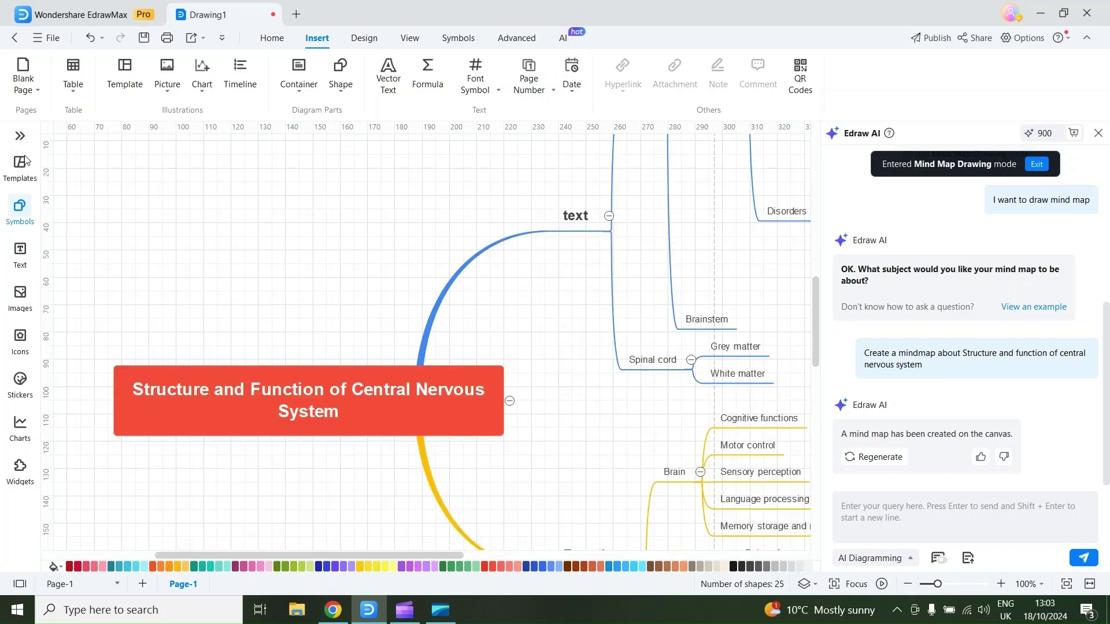
left_click(21, 137)
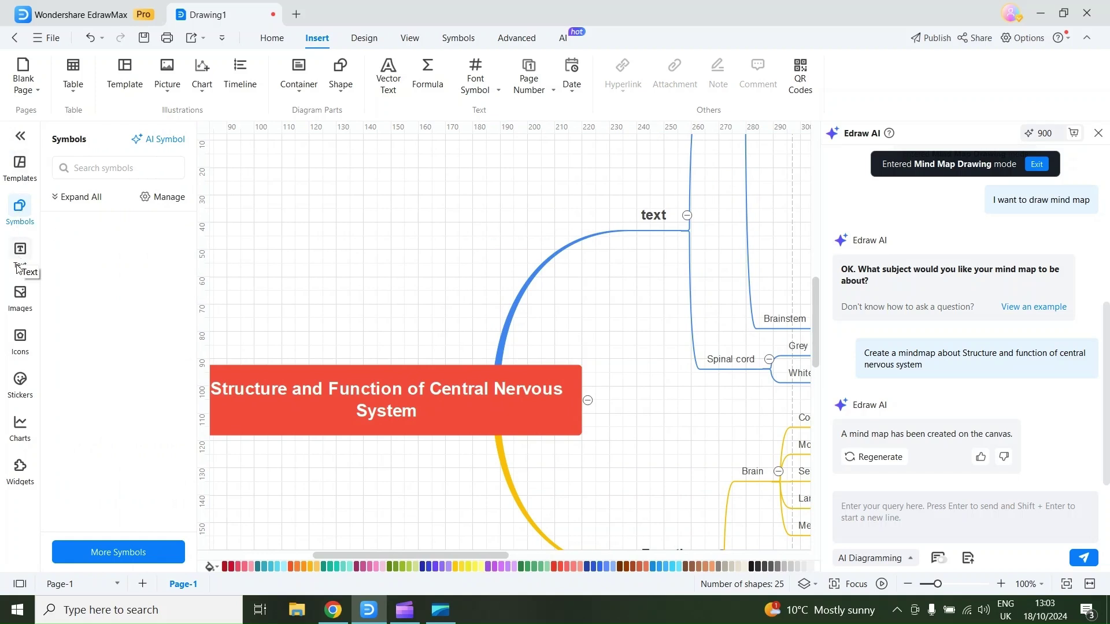
left_click(19, 295)
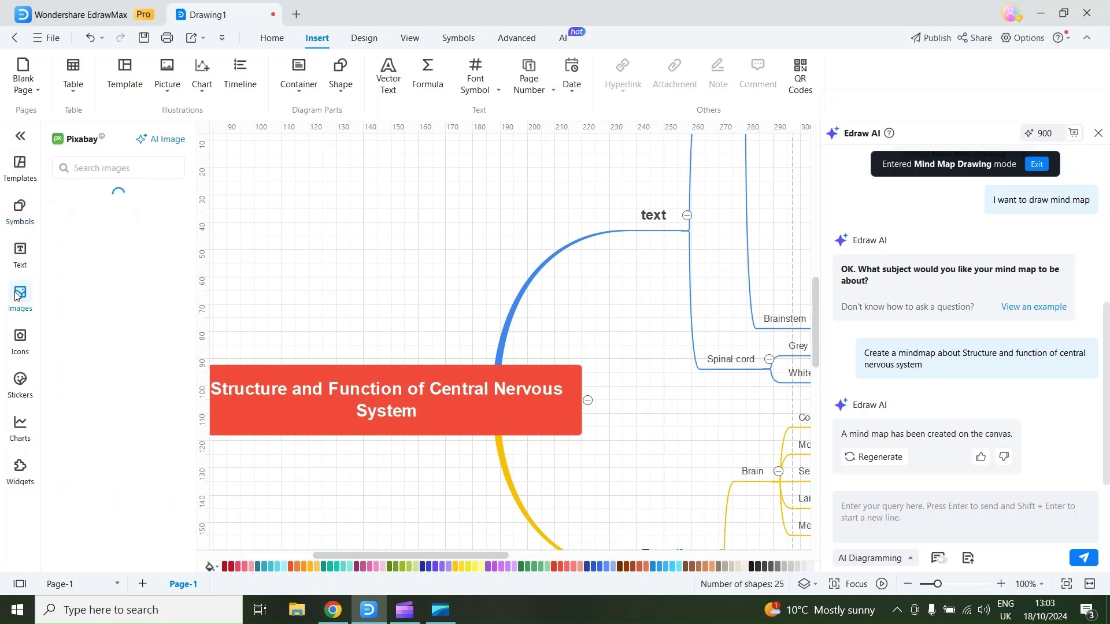
left_click(105, 165)
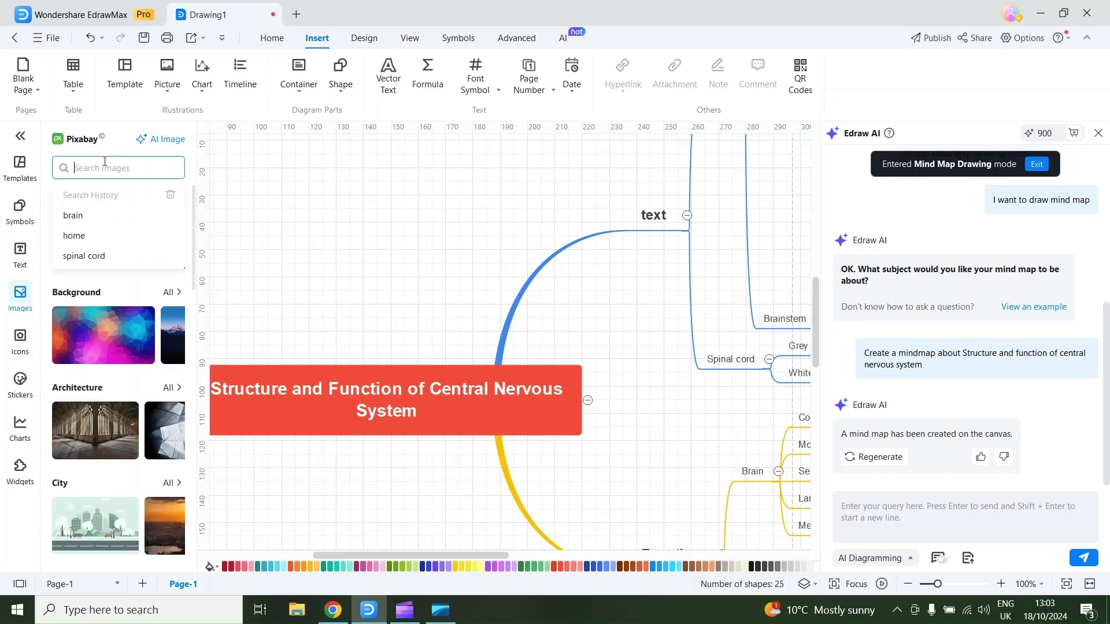
type("brain")
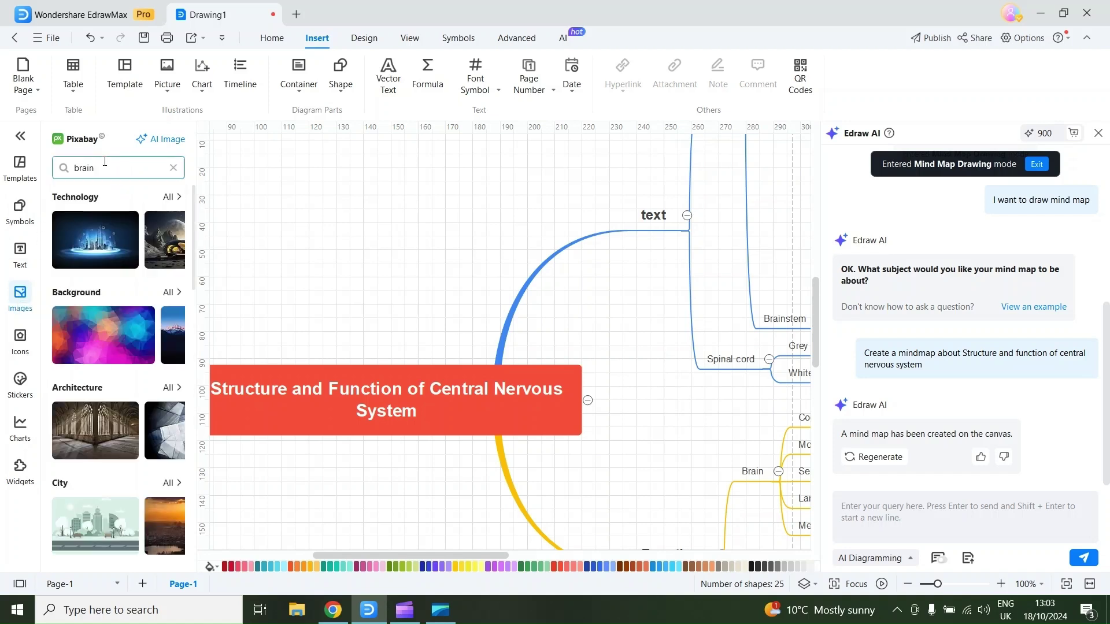
key("Return")
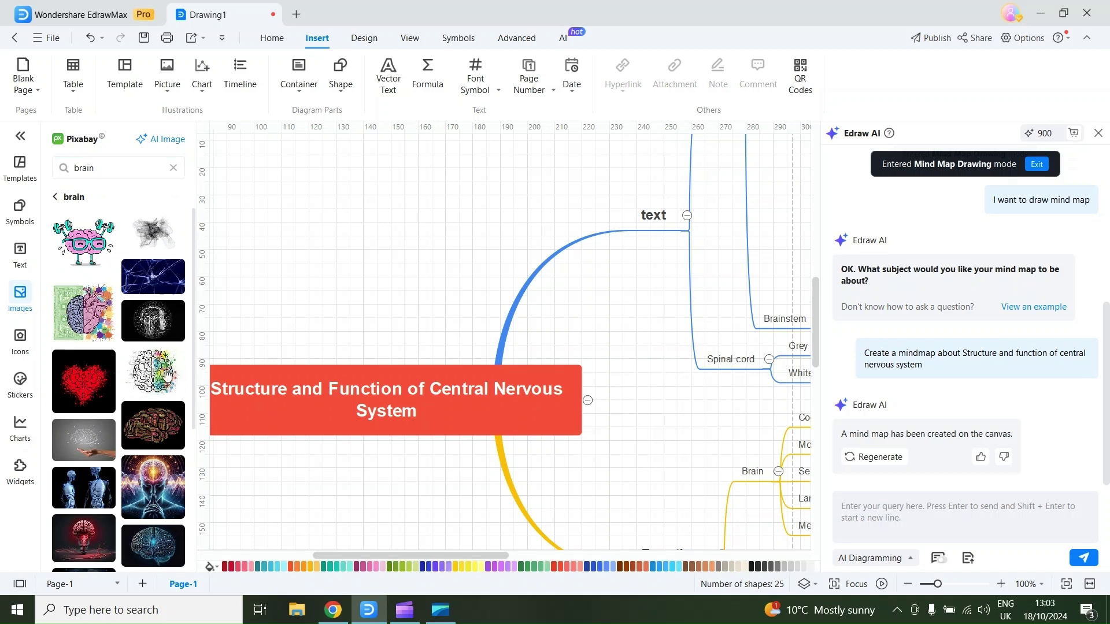
left_click_drag(167, 373, 318, 347)
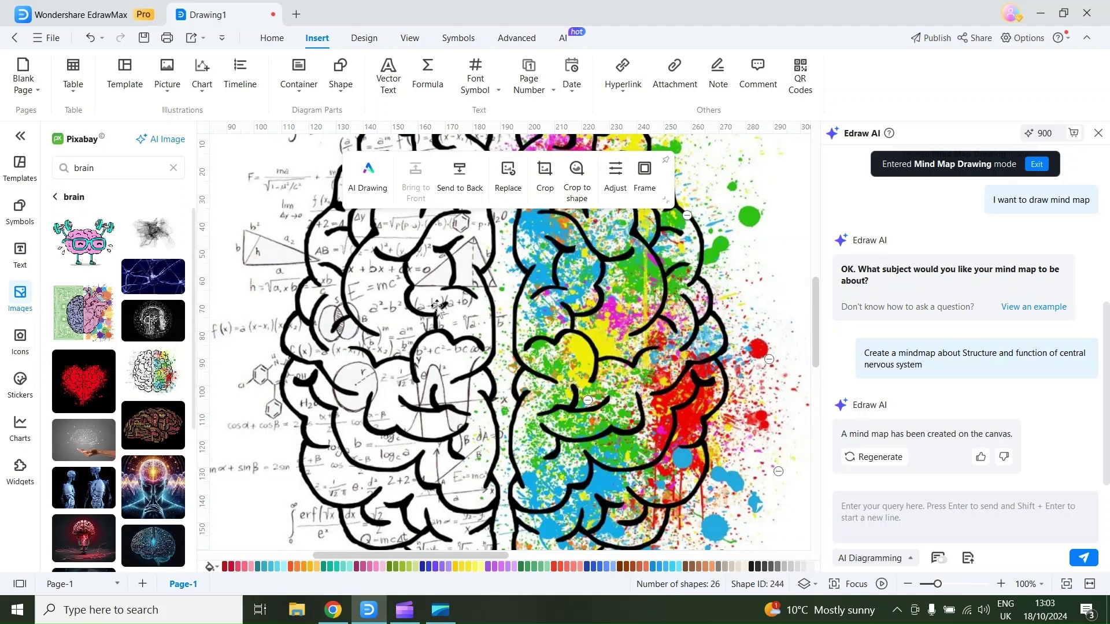
Shrink the brain image so it sits just above the central nervous system title
key("Escape")
scroll(405, 347, "up", 3)
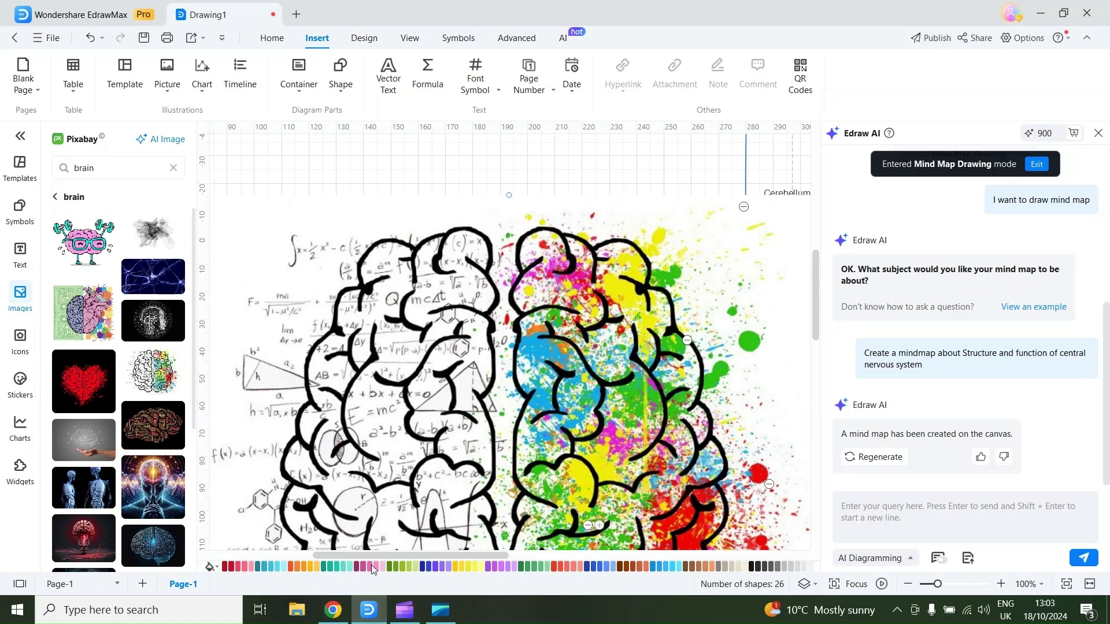
left_click_drag(377, 553, 313, 556)
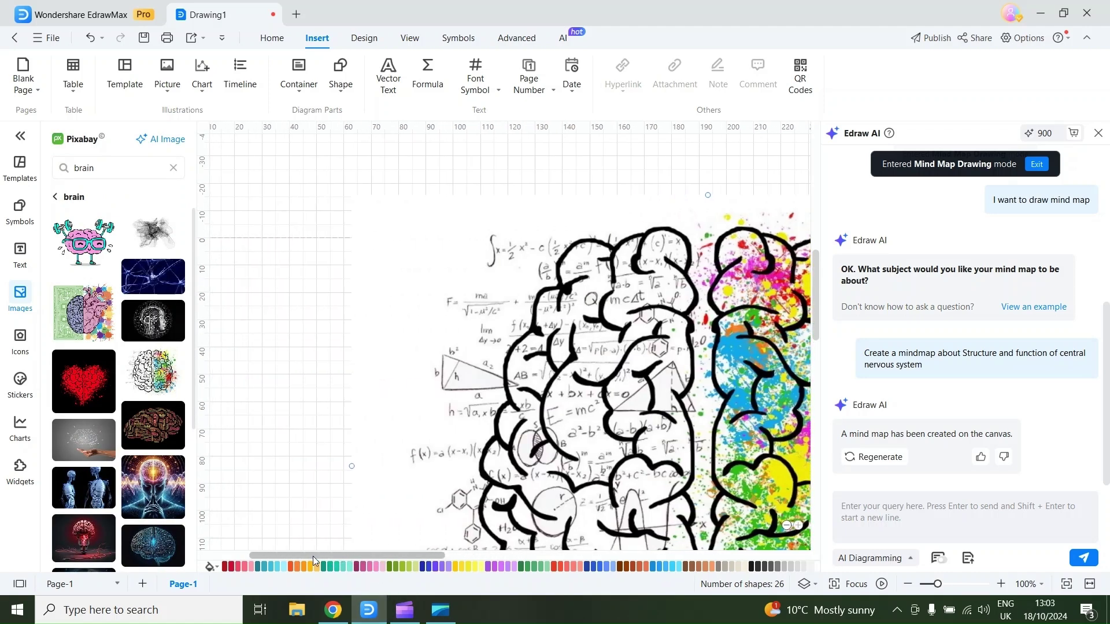
left_click(454, 349)
left_click_drag(354, 194, 693, 469)
key("ctrl+z")
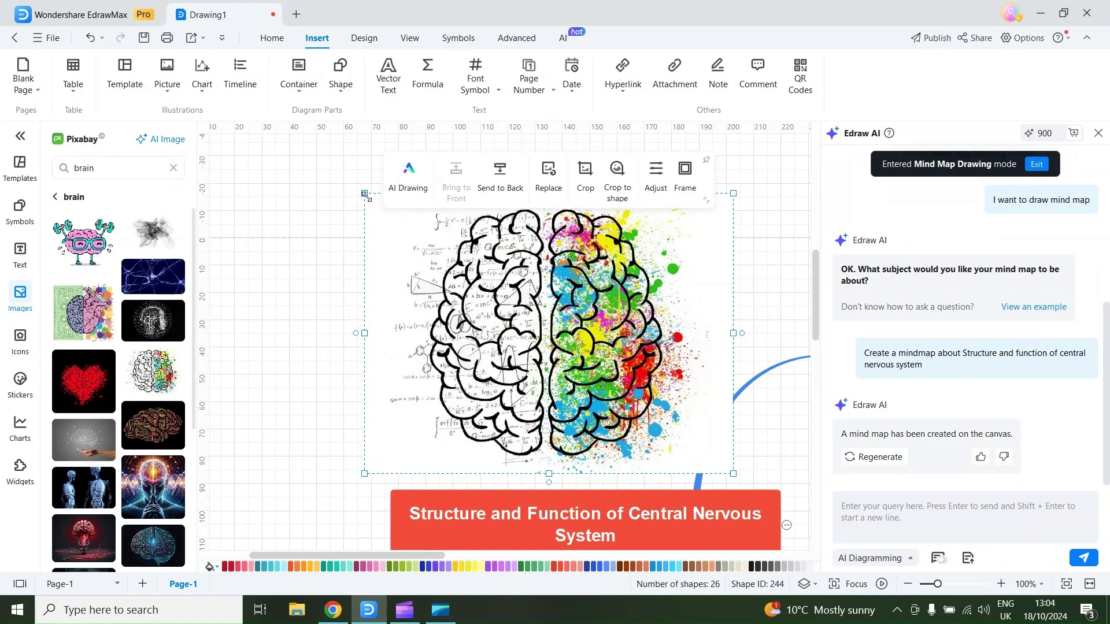
left_click_drag(366, 197, 445, 255)
left_click(317, 281)
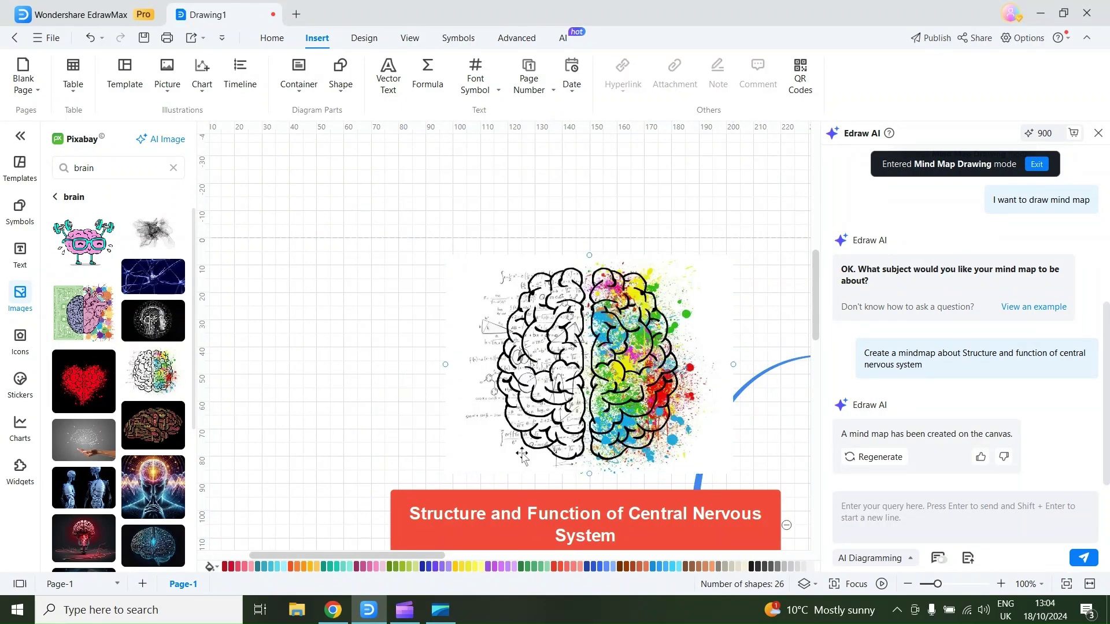
left_click(364, 39)
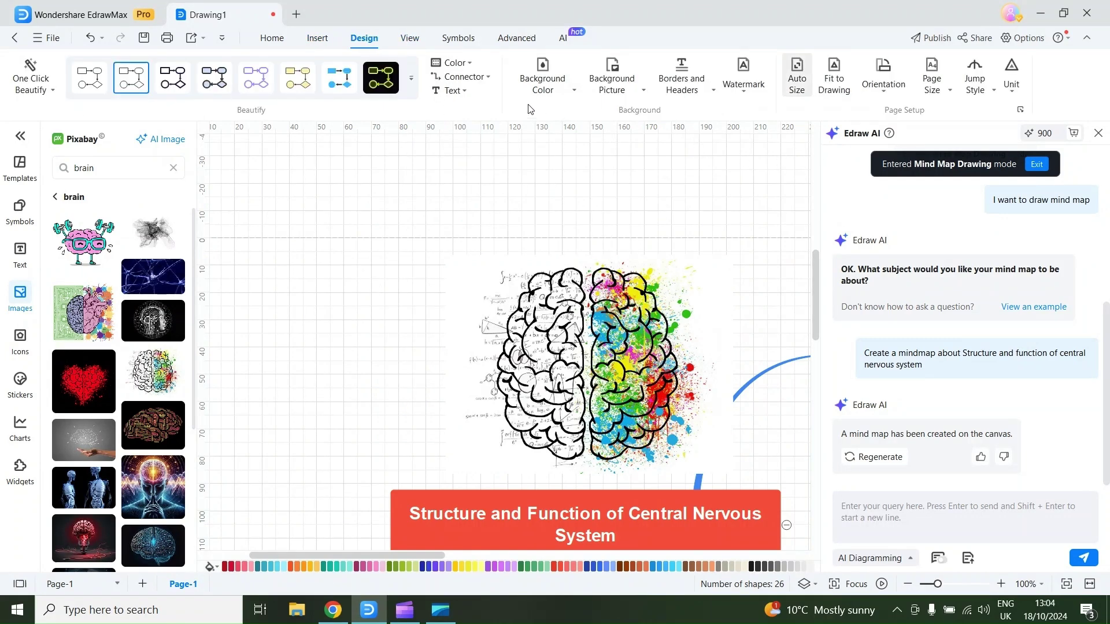
Fit the page to the drawing and export Drawing1 to PDF without gridlines
left_click(835, 78)
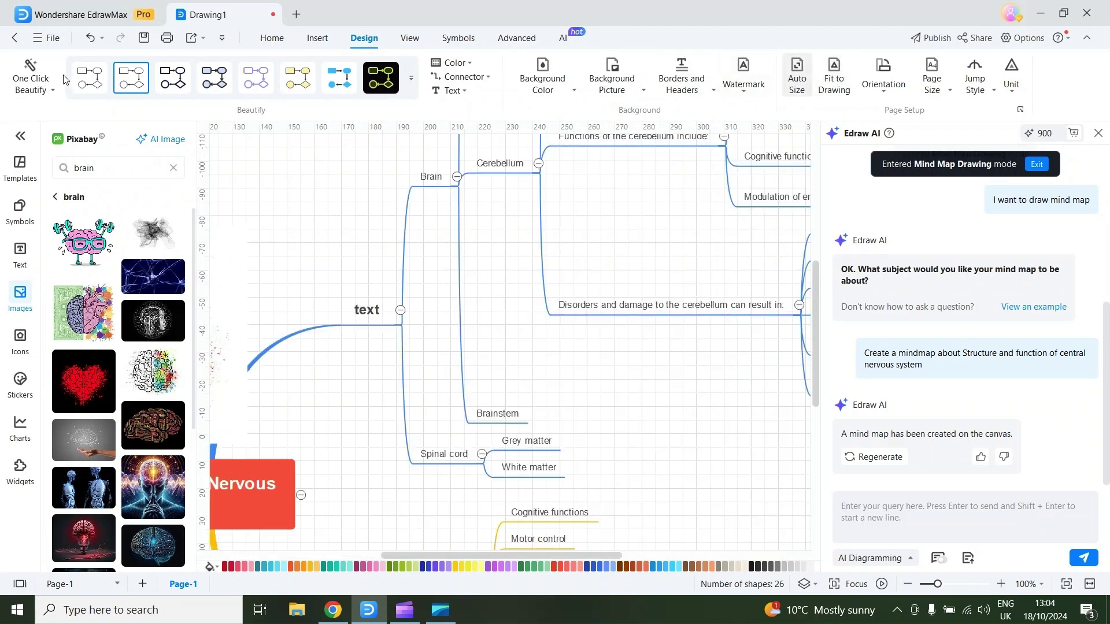
left_click(50, 39)
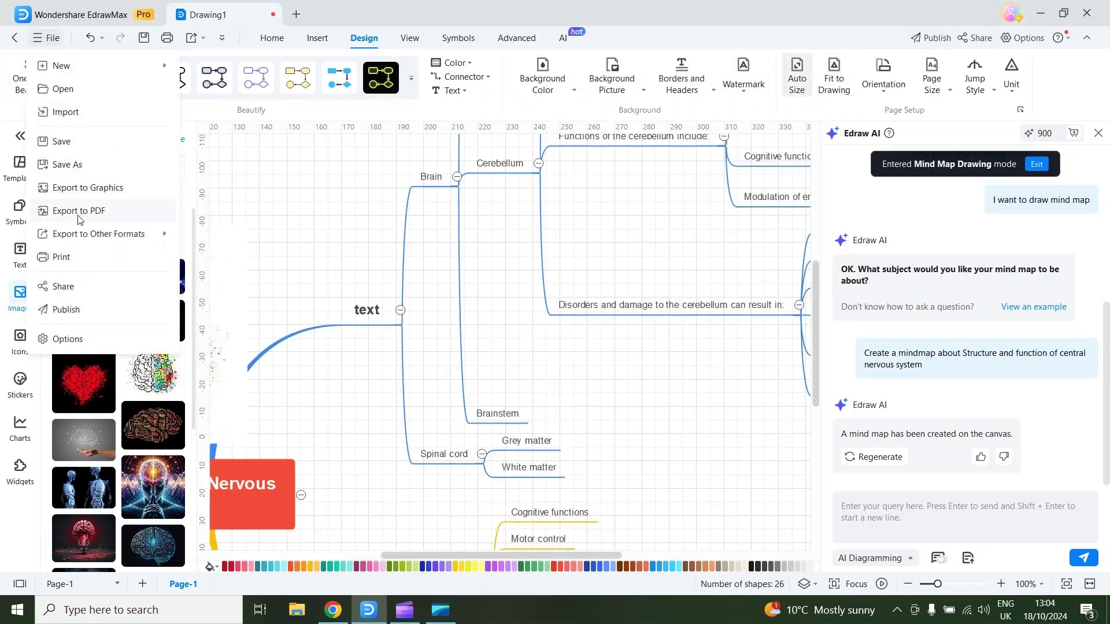
mouse_move(64, 239)
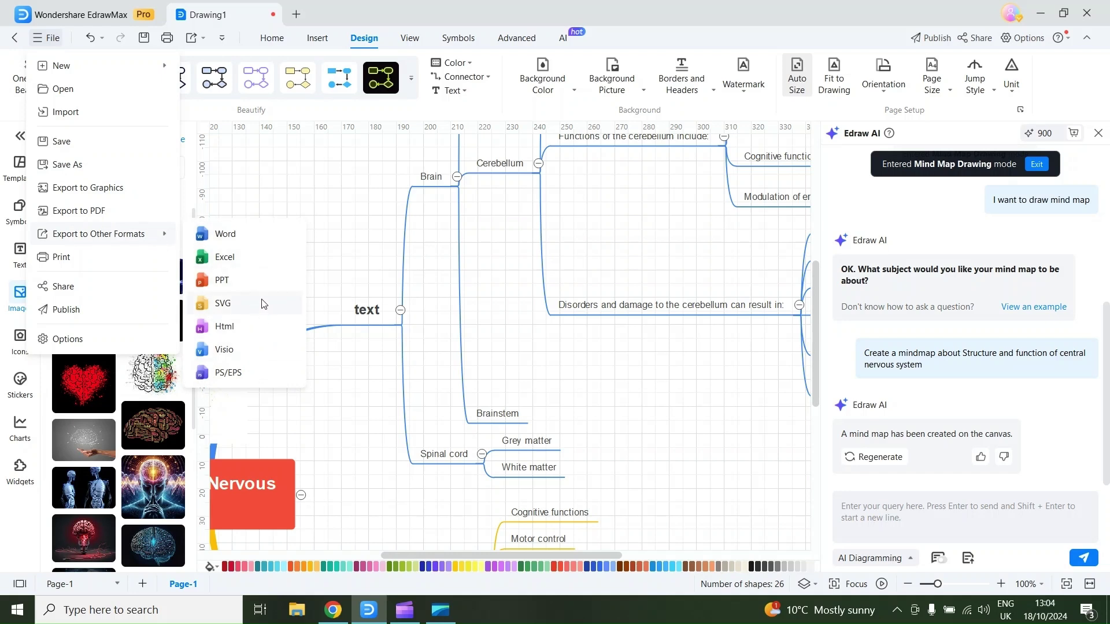
left_click(100, 220)
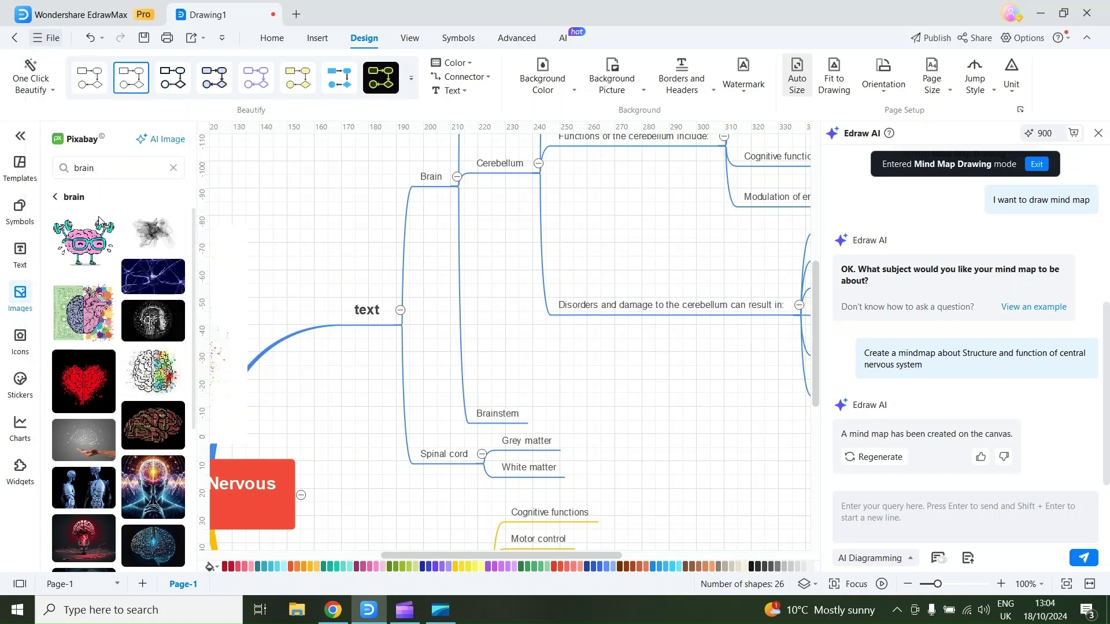
left_click(431, 479)
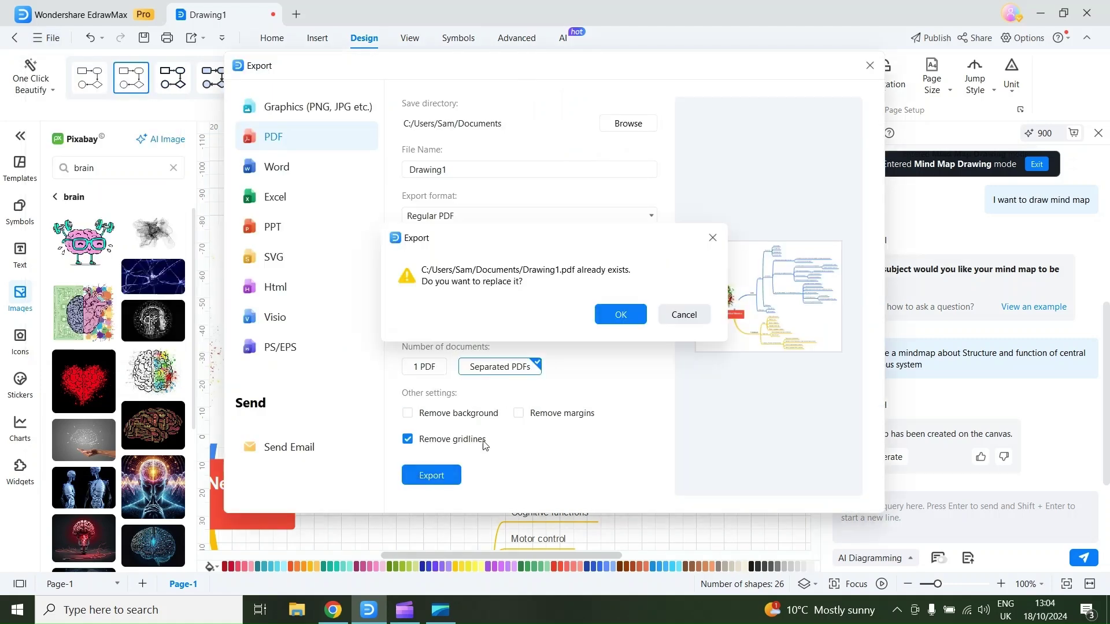
Replace the existing Drawing1.pdf, review the exported mind map in Edge, and return to EdrawMax
left_click(619, 316)
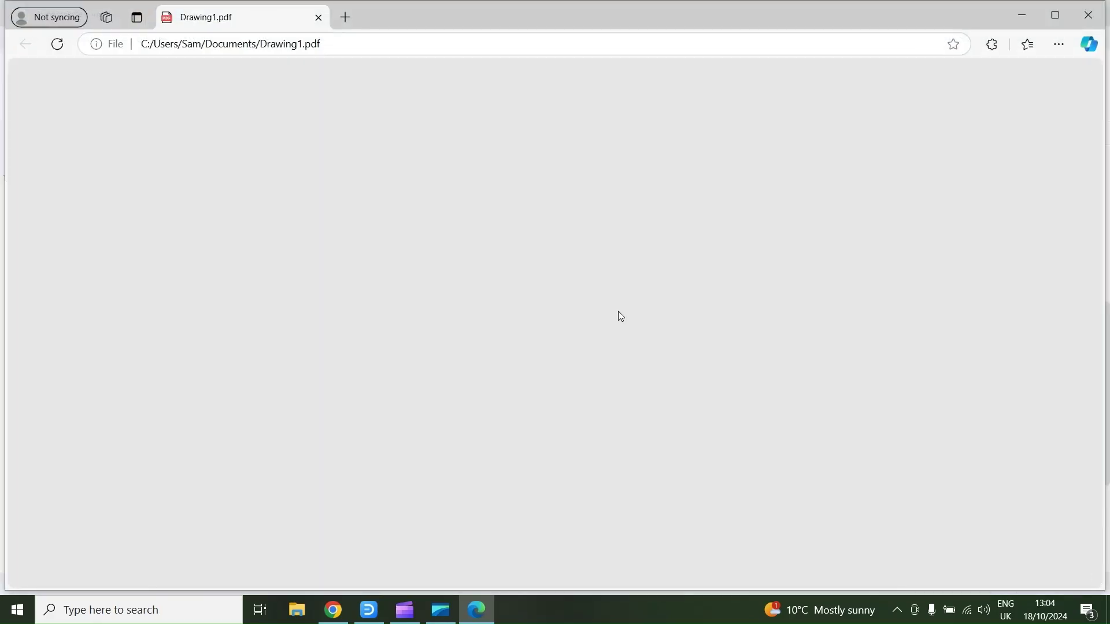
scroll(618, 312, "down", 3)
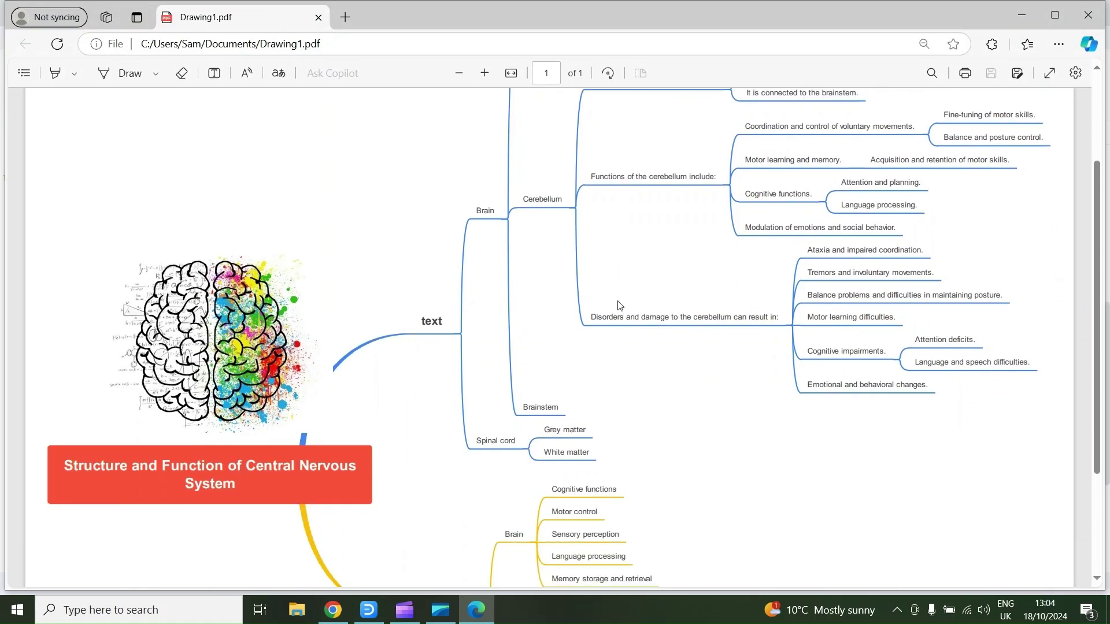
scroll(616, 313, "down", 2)
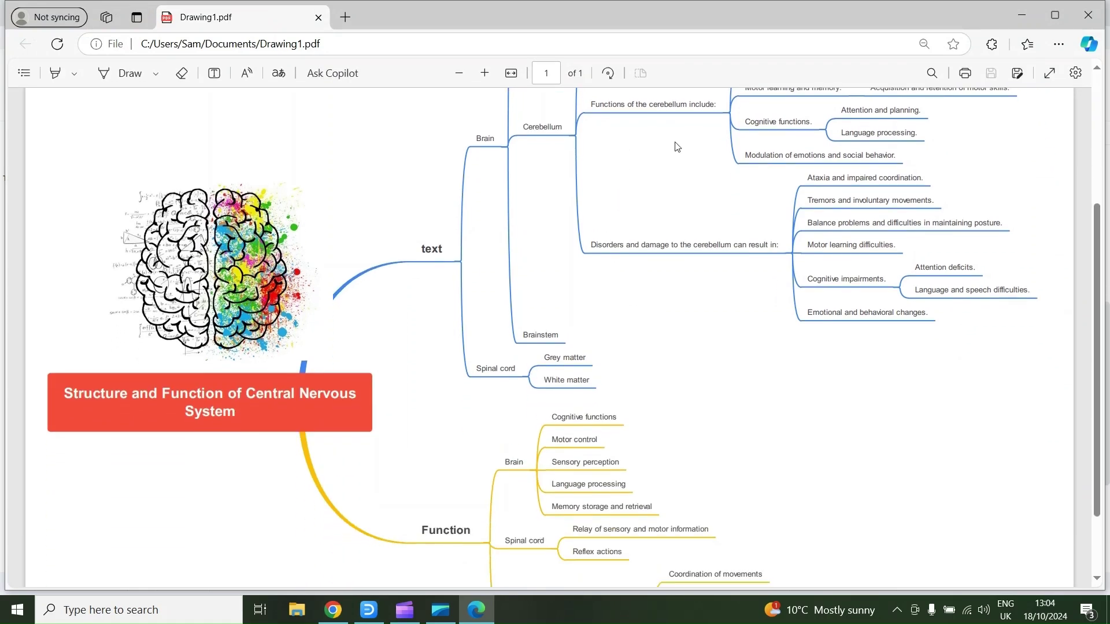
scroll(676, 148, "down", 2)
scroll(668, 153, "up", 4)
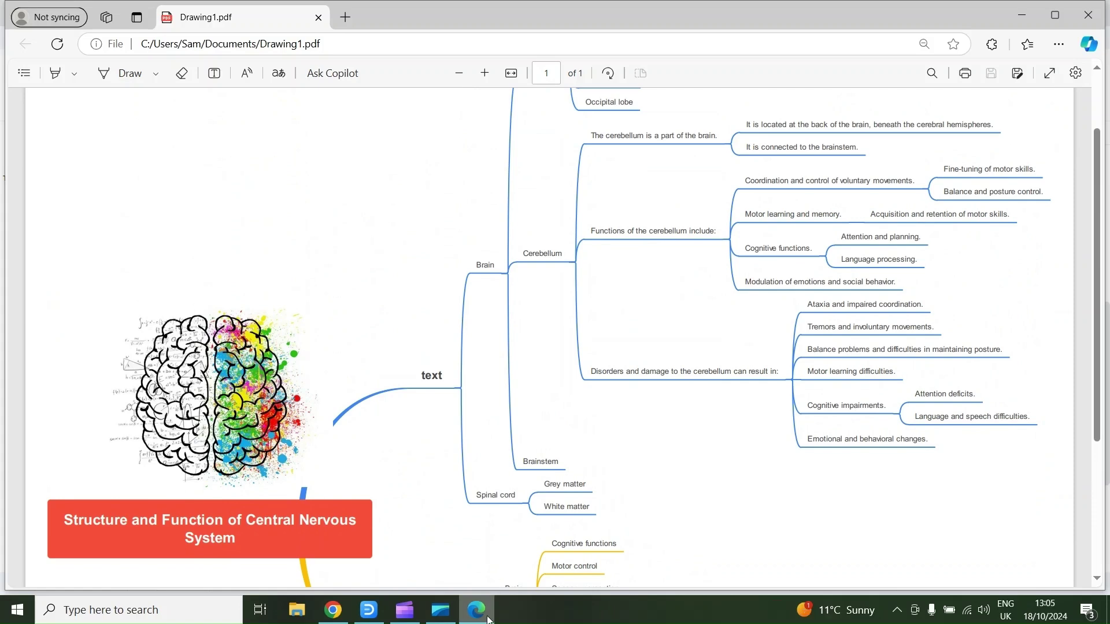
key("alt+Tab")
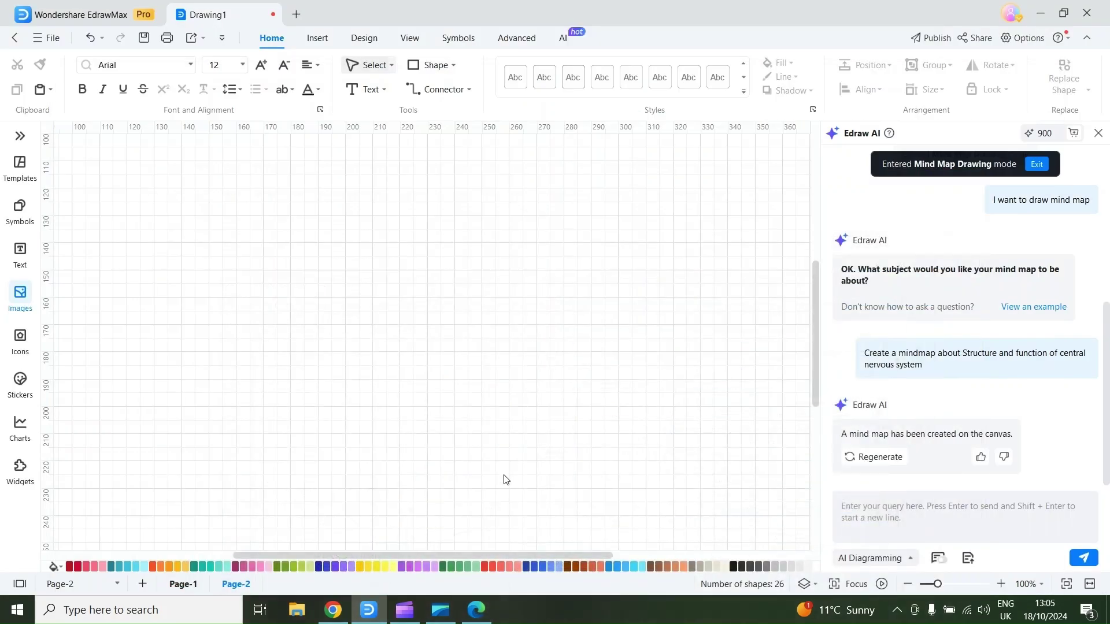
Search the templates for 'heart' and insert the Heart Diagram onto Page-2
left_click(23, 162)
left_click(465, 86)
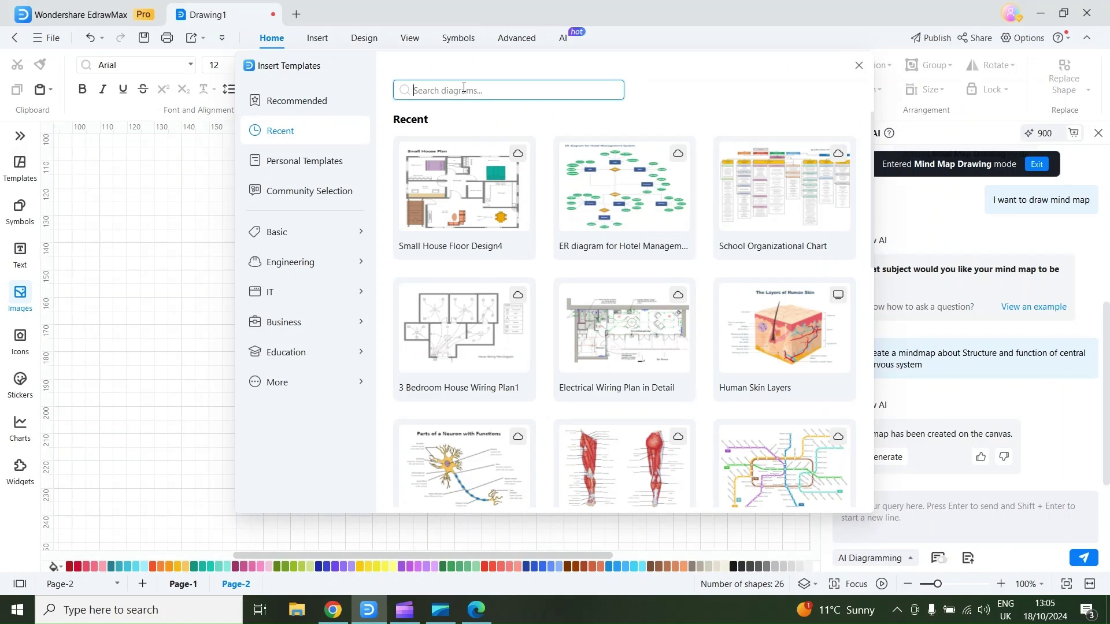
type("heart")
key("Return")
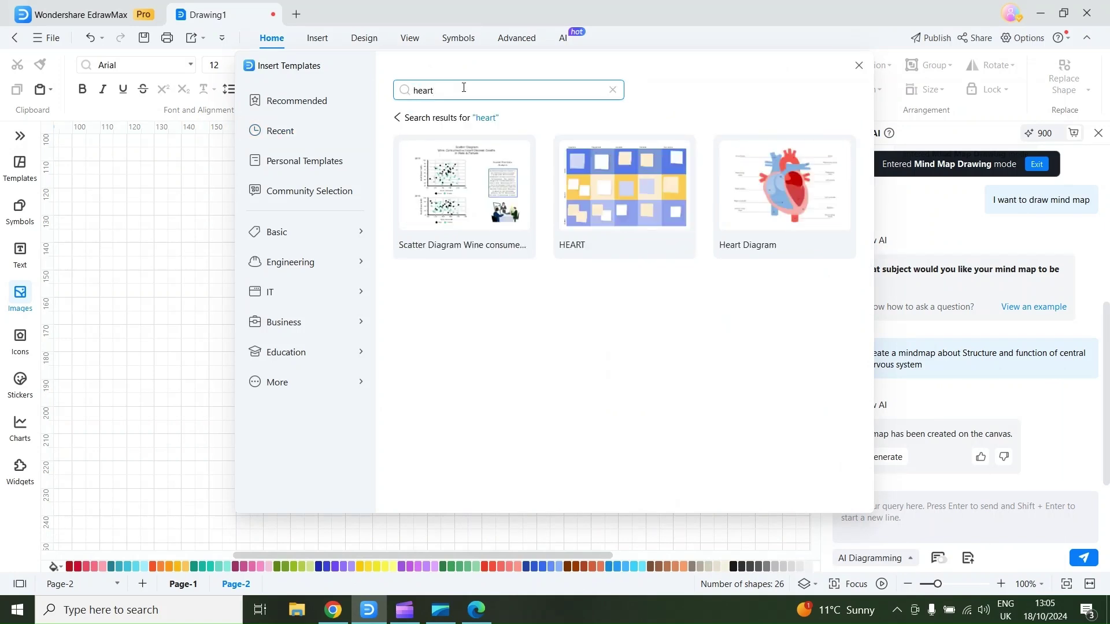
left_click(808, 171)
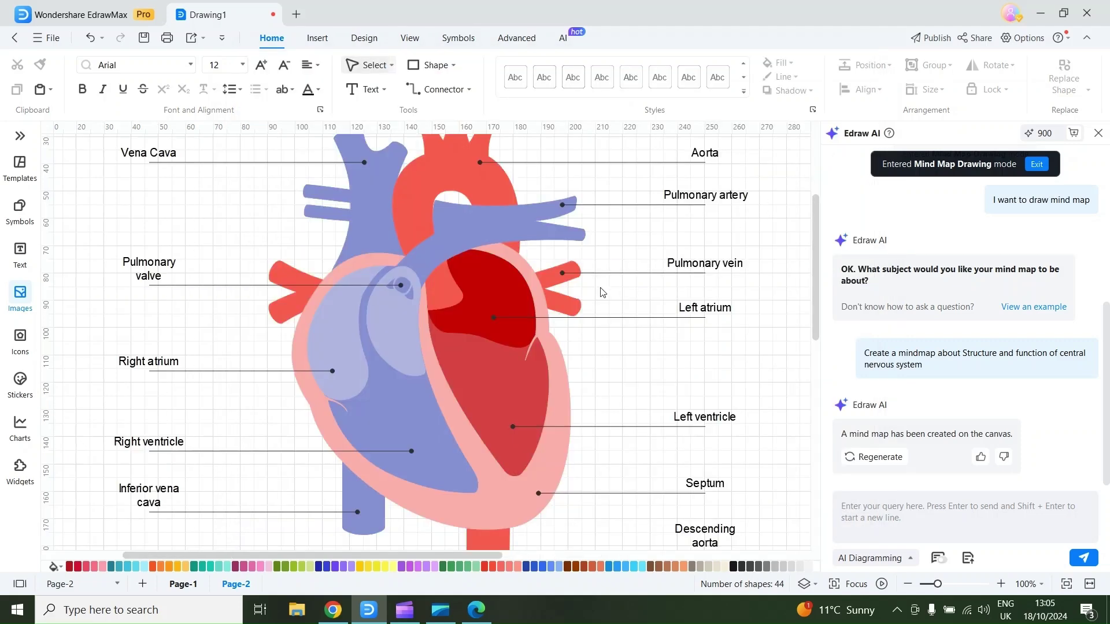
Pull the heart apart: left atrium to the right, a ventricle left, another piece right
scroll(474, 266, "up", 2)
scroll(488, 266, "down", 2)
left_click(486, 321)
left_click_drag(485, 321, 618, 306)
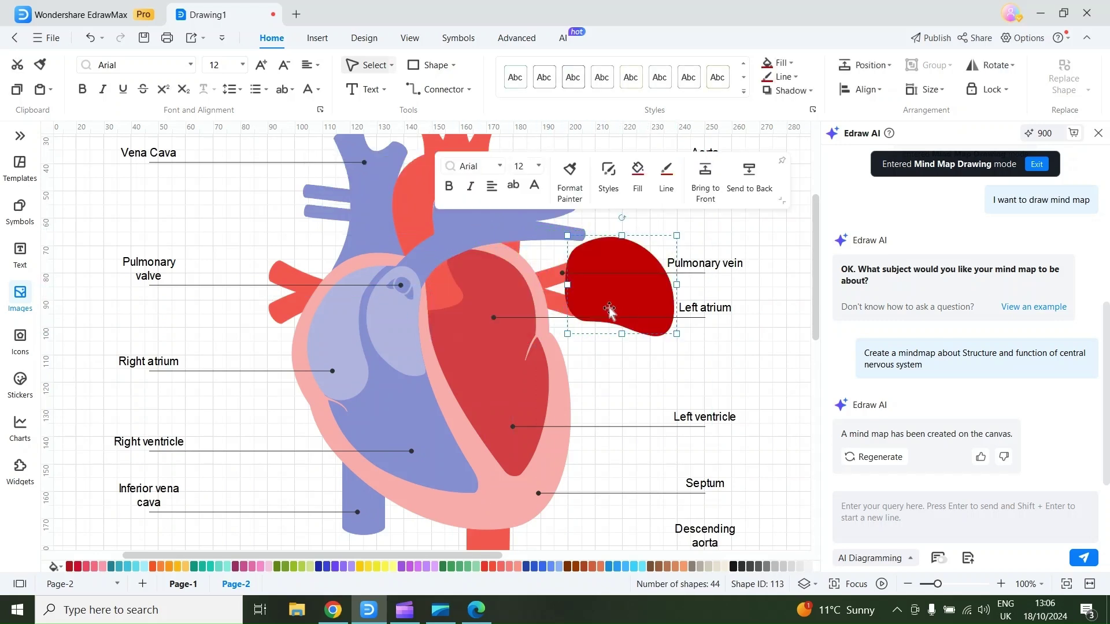
left_click(491, 367)
left_click_drag(491, 367, 177, 370)
left_click_drag(346, 364, 645, 440)
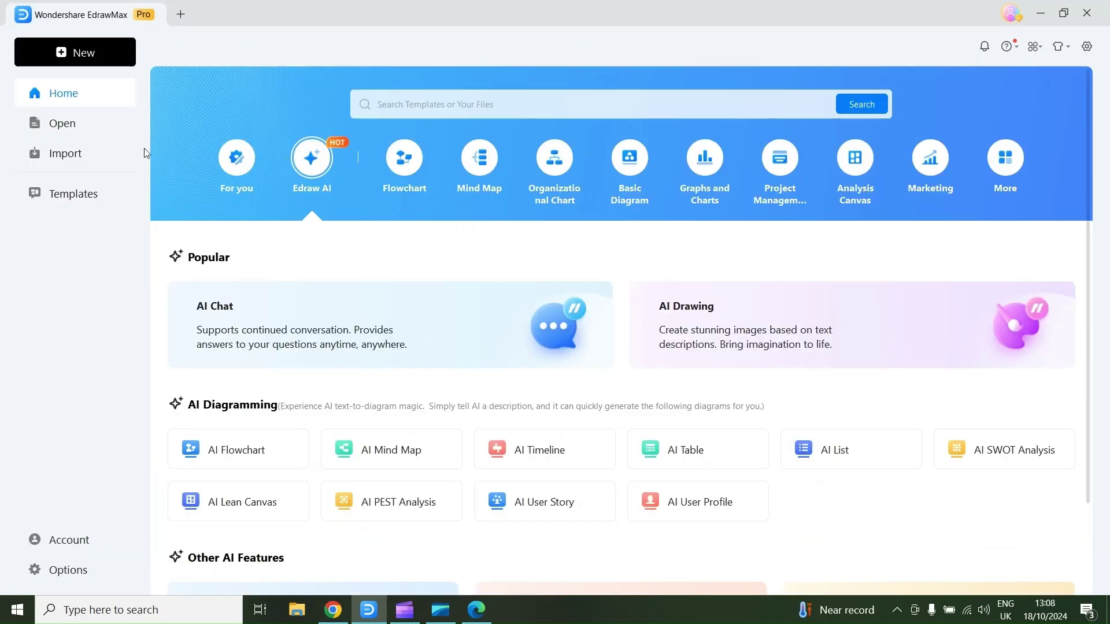
Open the Templates gallery and scroll through the available templates
left_click(84, 206)
scroll(361, 207, "down", 3)
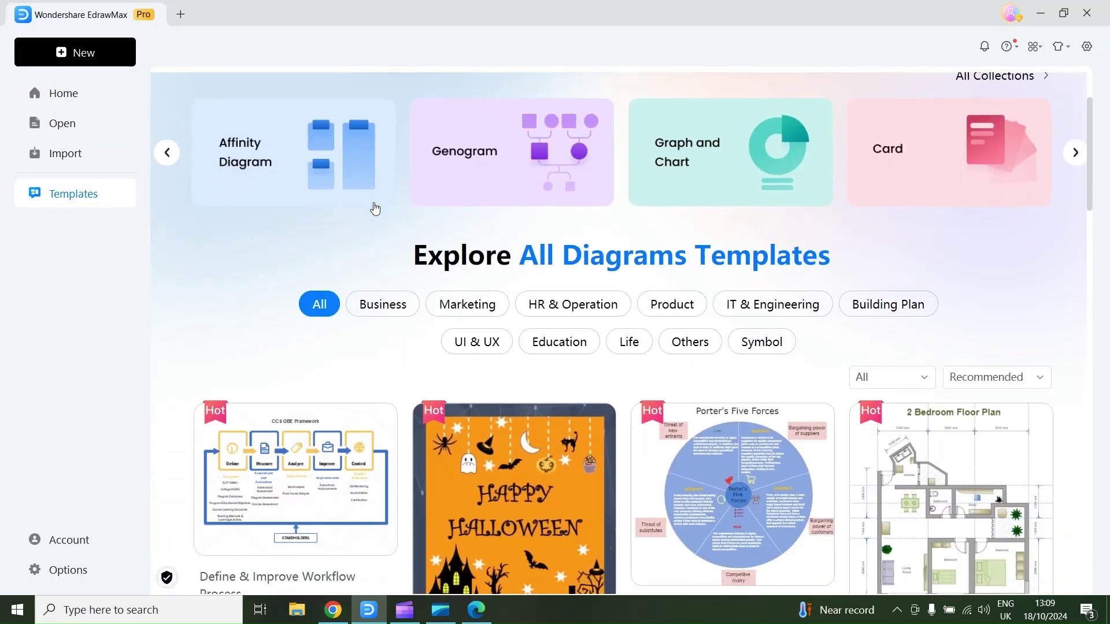
scroll(375, 209, "down", 5)
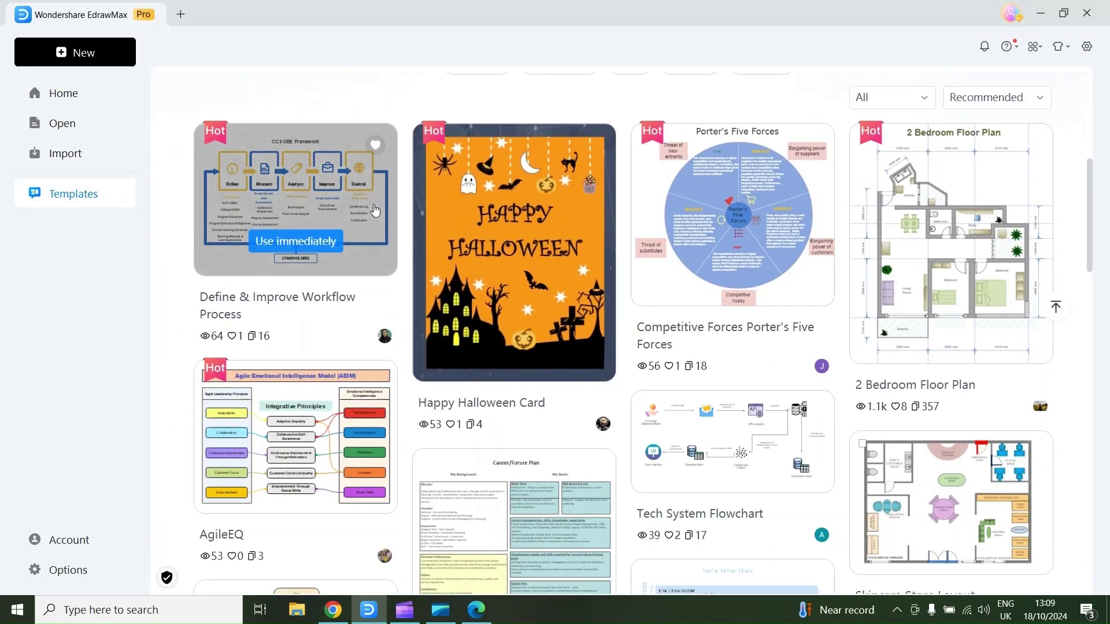
scroll(375, 209, "down", 5)
scroll(371, 213, "up", 4)
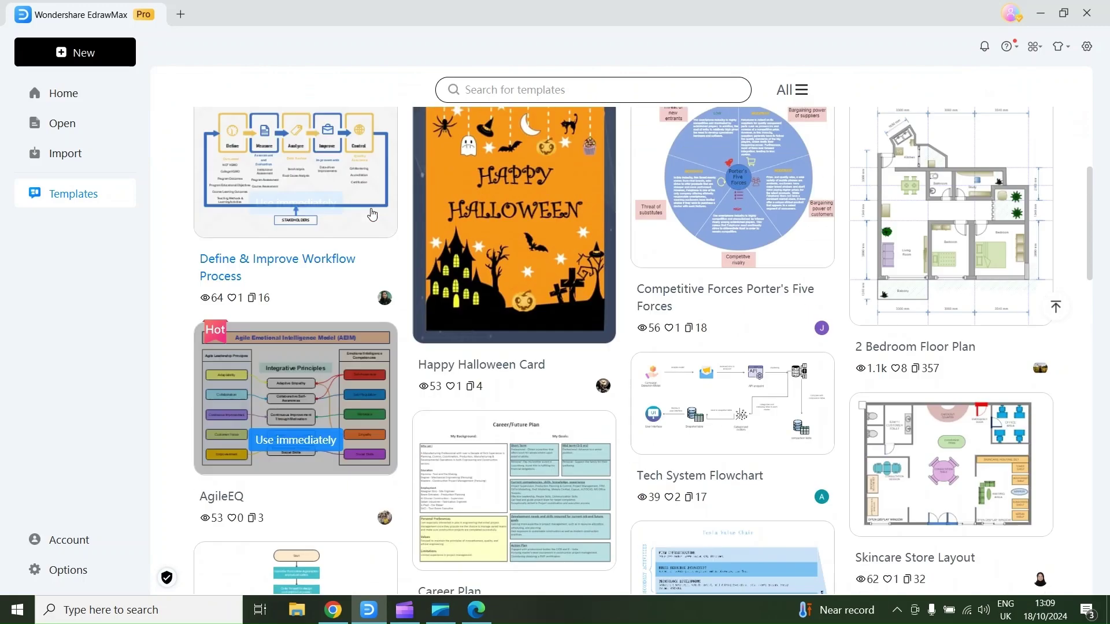
scroll(372, 214, "up", 5)
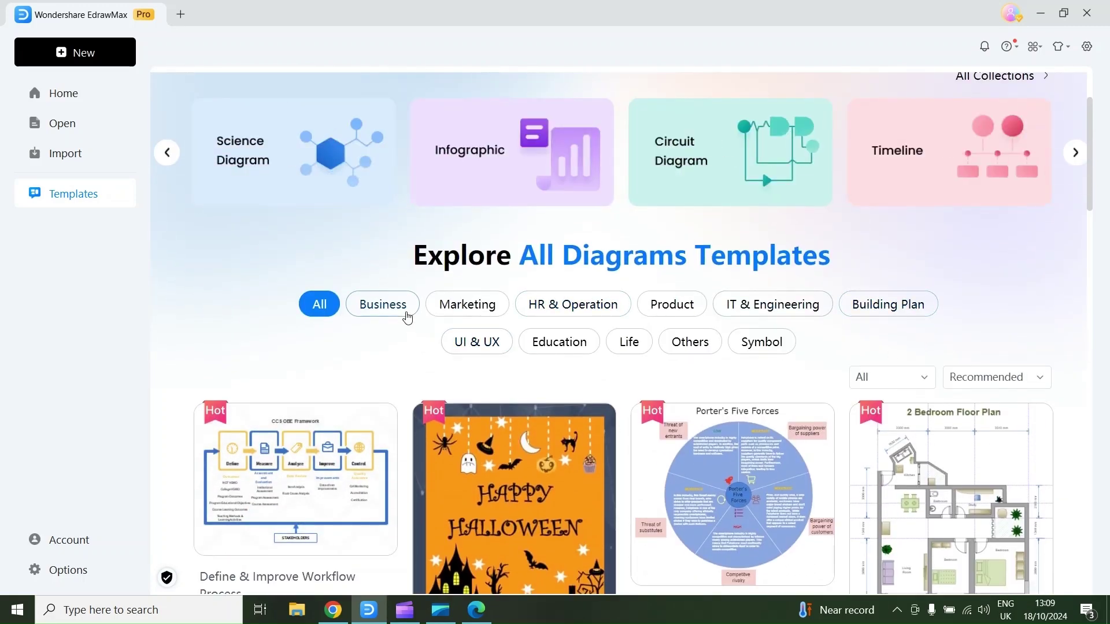
Step through the template categories from Business to Building Plan
left_click(407, 317)
left_click(486, 422)
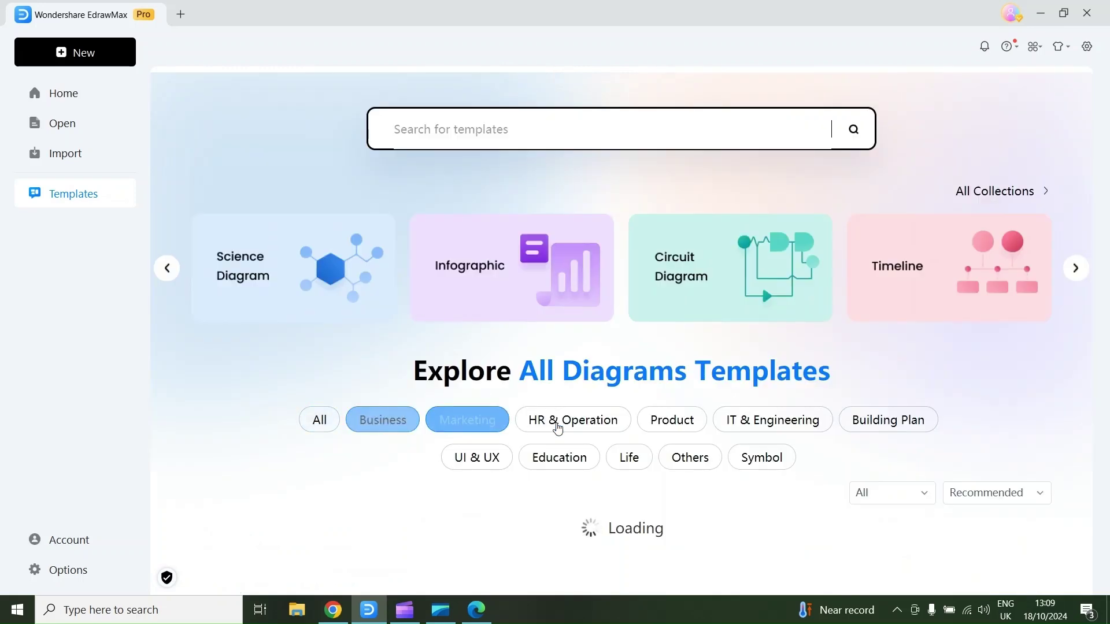
left_click(570, 421)
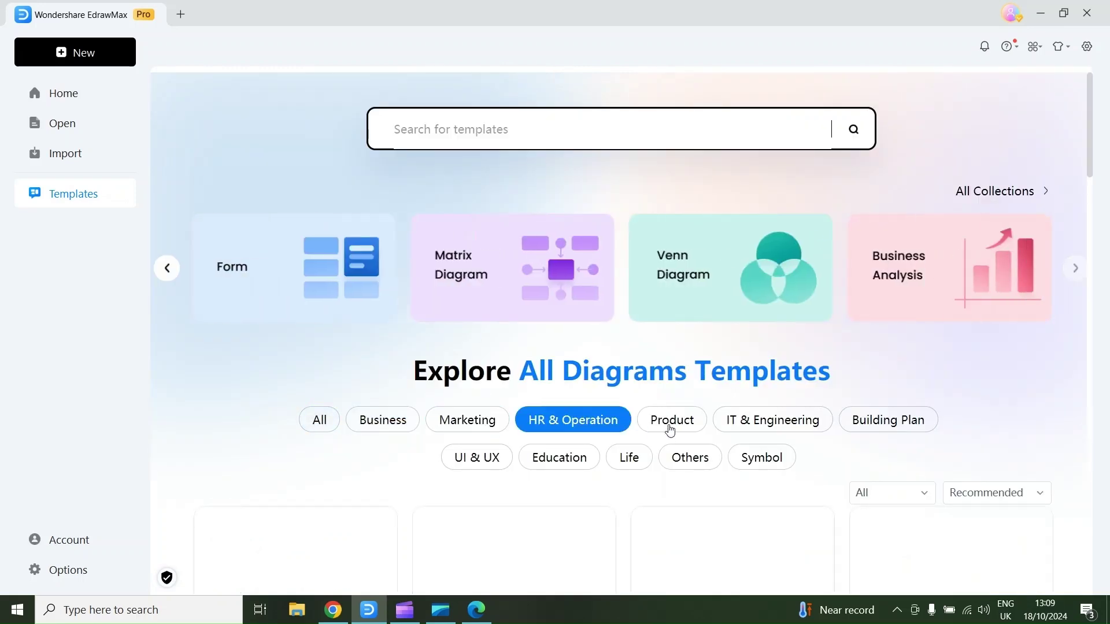
left_click(670, 429)
left_click(757, 421)
left_click(893, 419)
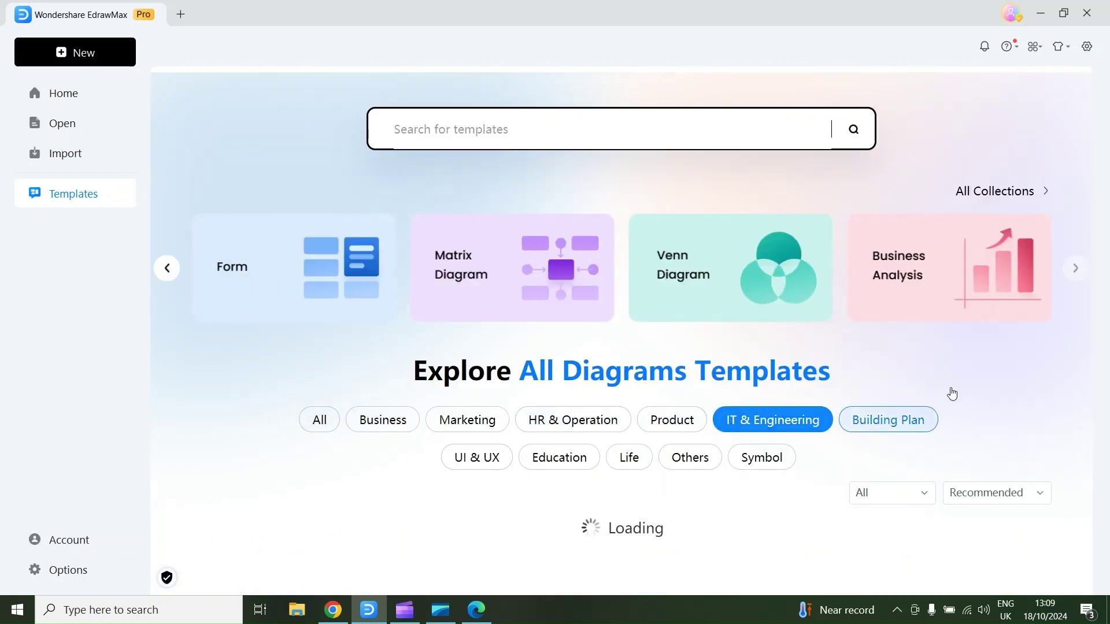
left_click(918, 432)
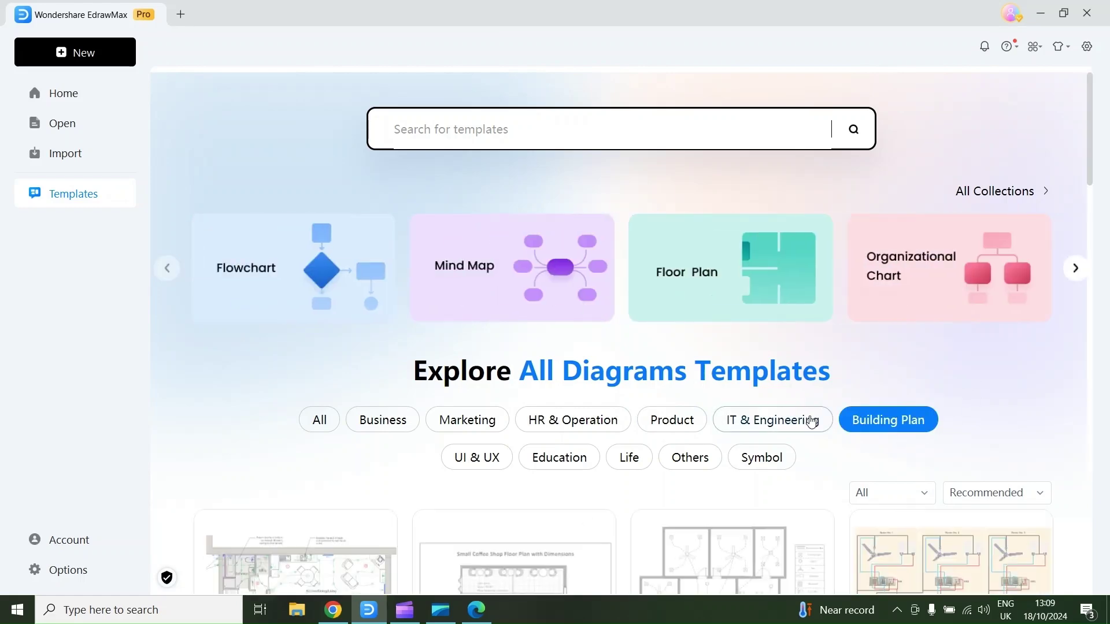
Open the Small House Floor Design template as a new editable drawing
scroll(813, 414, "down", 4)
scroll(815, 413, "down", 6)
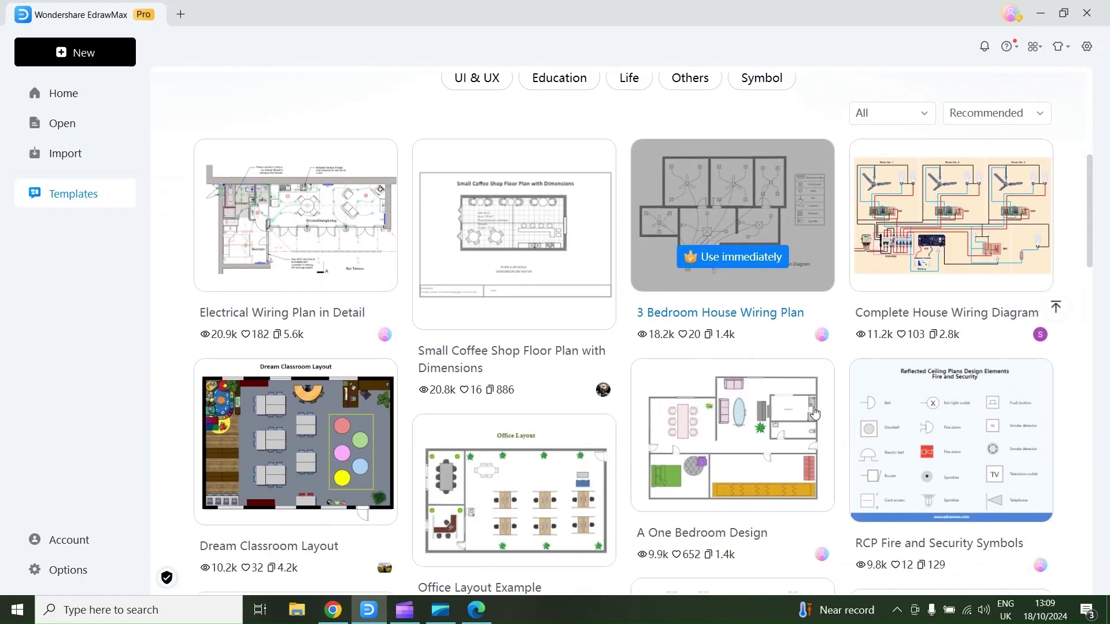
scroll(815, 413, "down", 7)
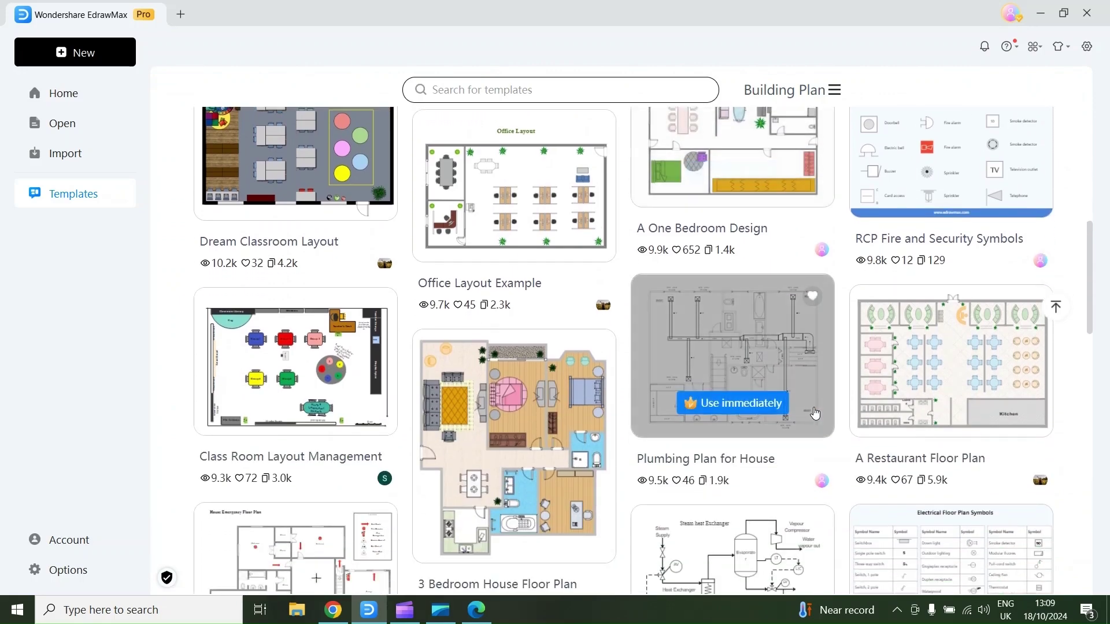
scroll(816, 413, "down", 8)
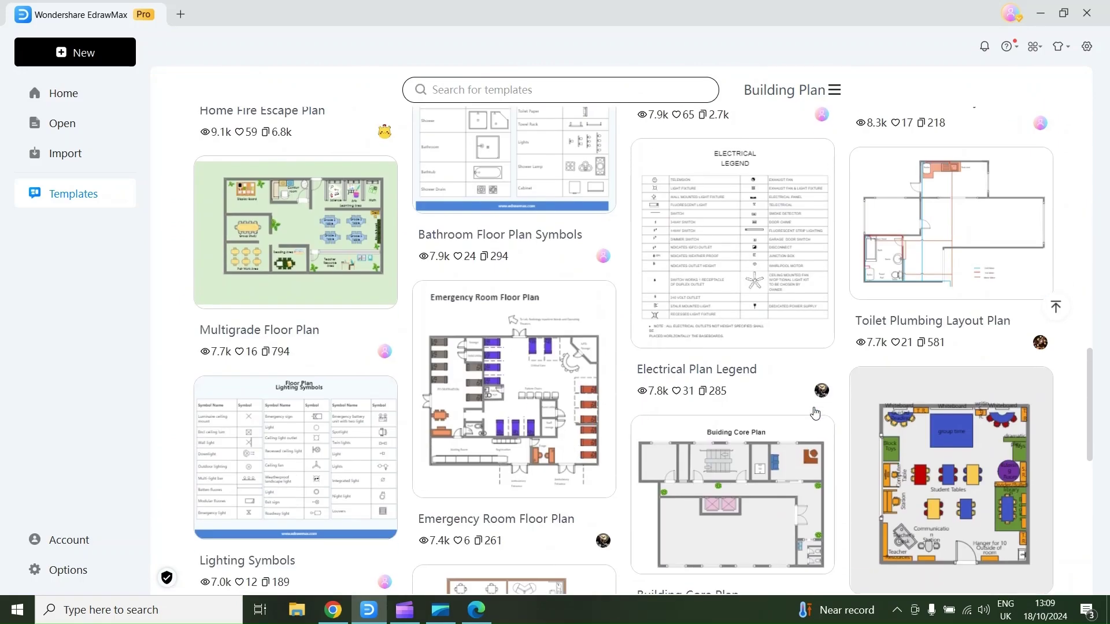
scroll(815, 413, "down", 3)
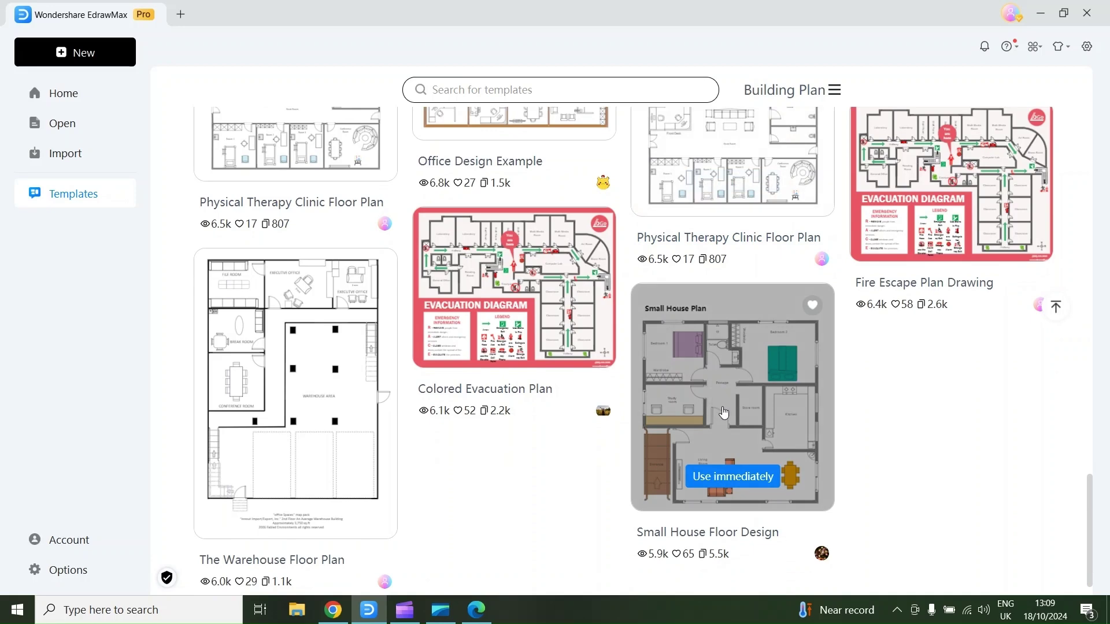
left_click(723, 412)
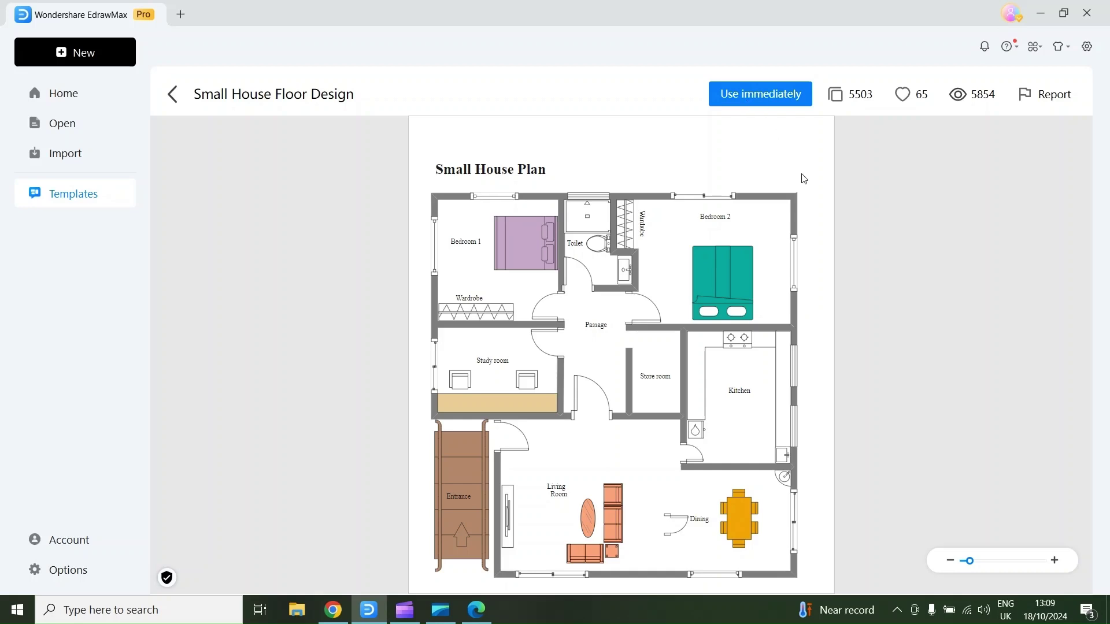
left_click(794, 103)
Shift the purple bed in Bedroom 1 slightly to the left
scroll(645, 242, "up", 2)
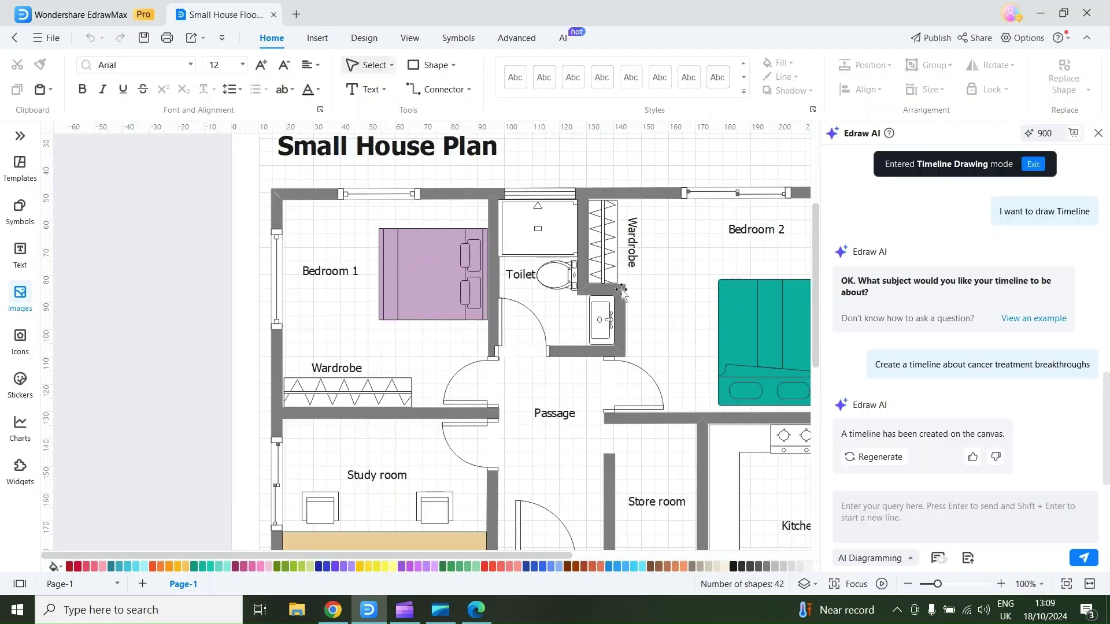
left_click_drag(560, 560, 627, 560)
scroll(604, 414, "down", 2)
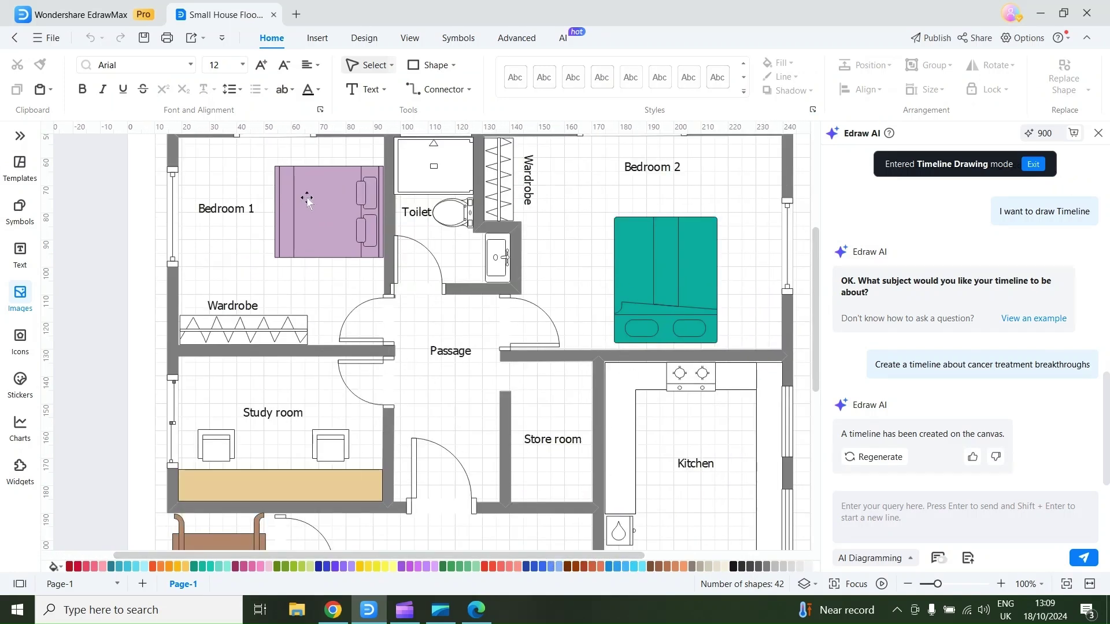
left_click(347, 248)
mouse_move(347, 247)
left_mouse_down()
mouse_move(272, 248)
mouse_move(272, 272)
mouse_move(325, 252)
left_mouse_up()
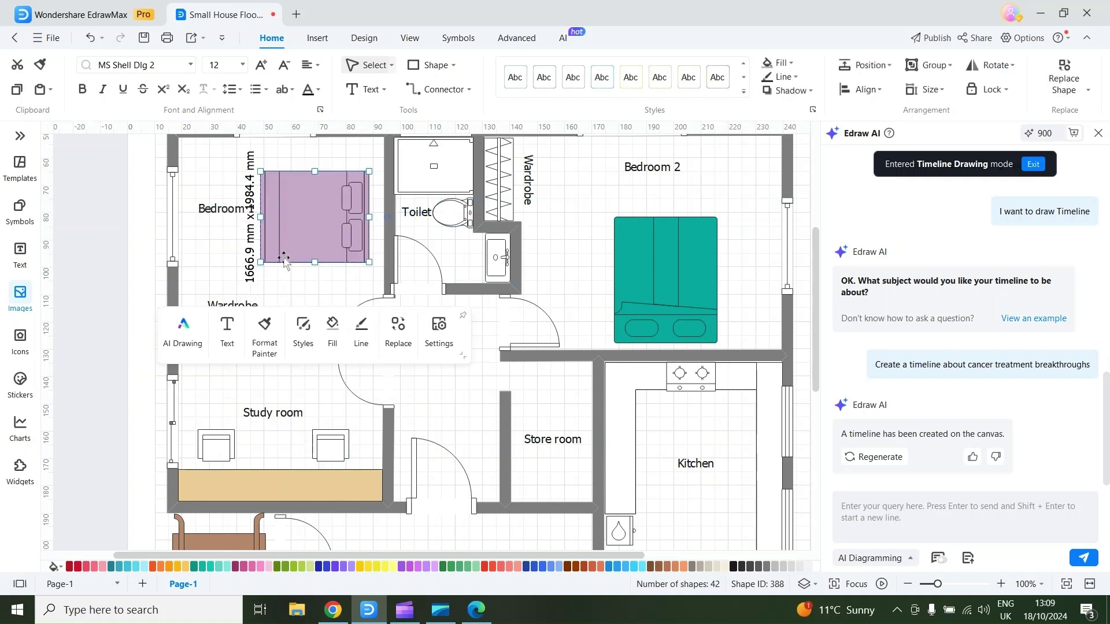
Place a door from the Doors and Windows symbols by the Toilet wall
left_click(21, 220)
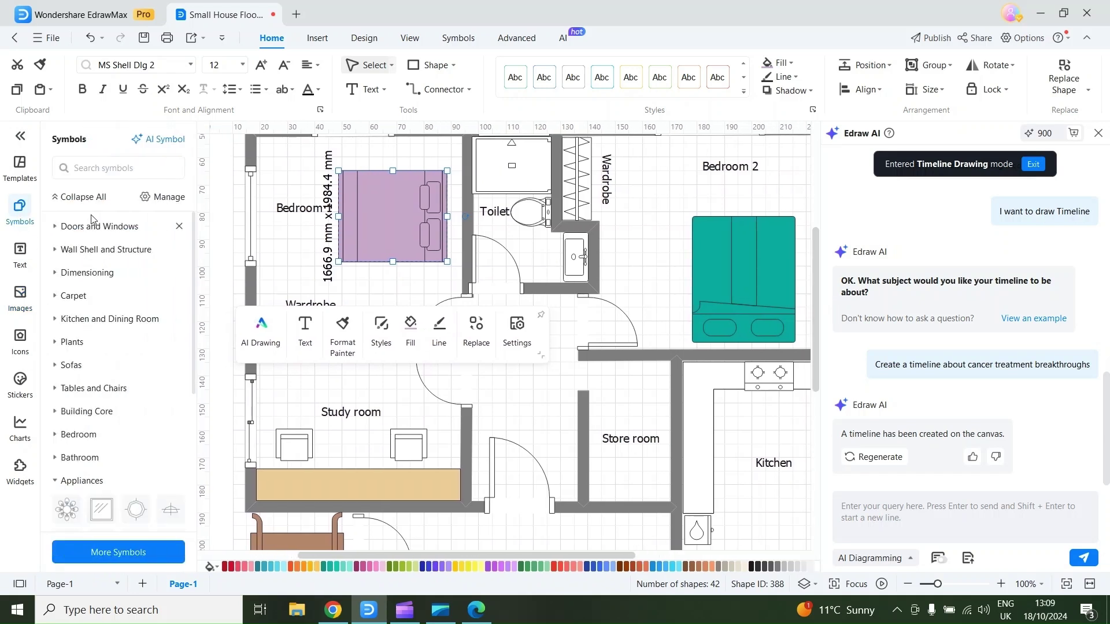
left_click(58, 229)
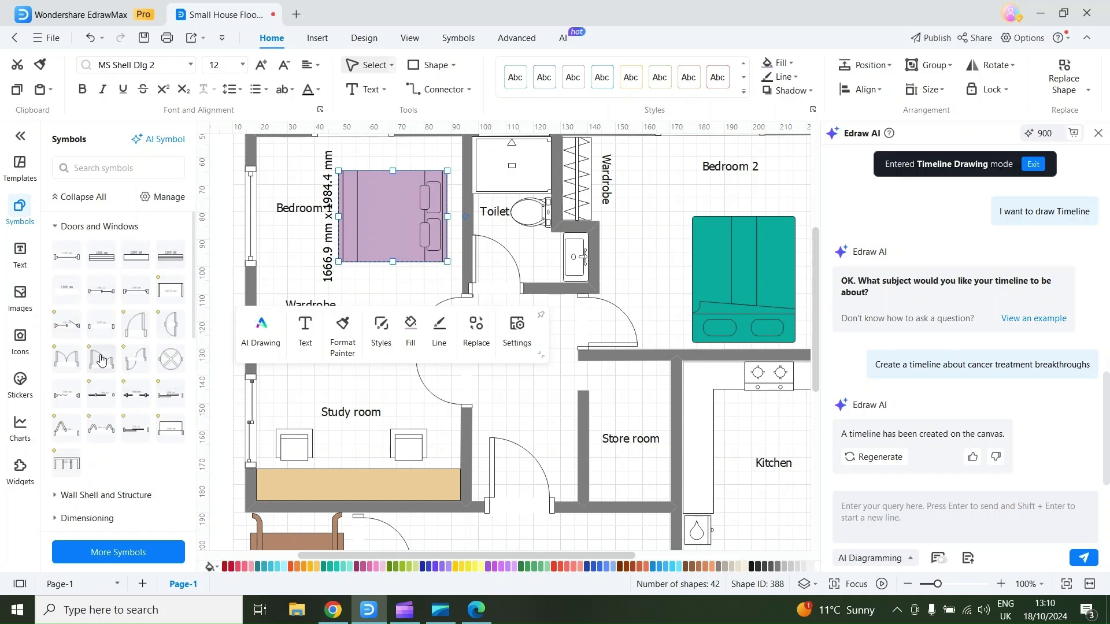
left_click_drag(101, 361, 743, 217)
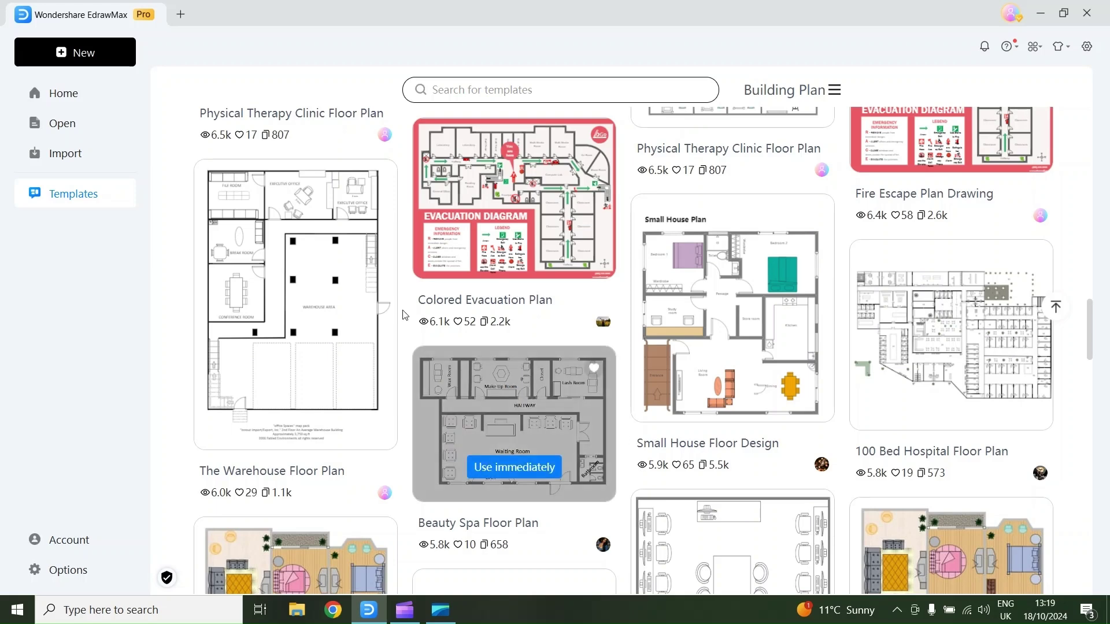
From the Home page's Edraw AI section, start an AI Chat on a new blank drawing
left_click(70, 102)
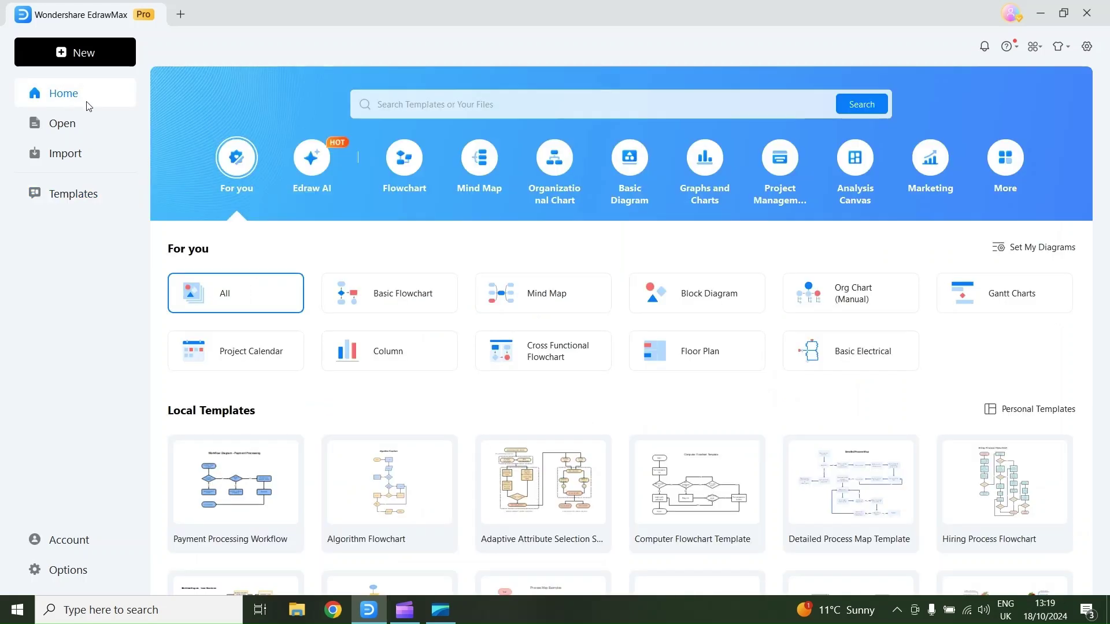
left_click(309, 171)
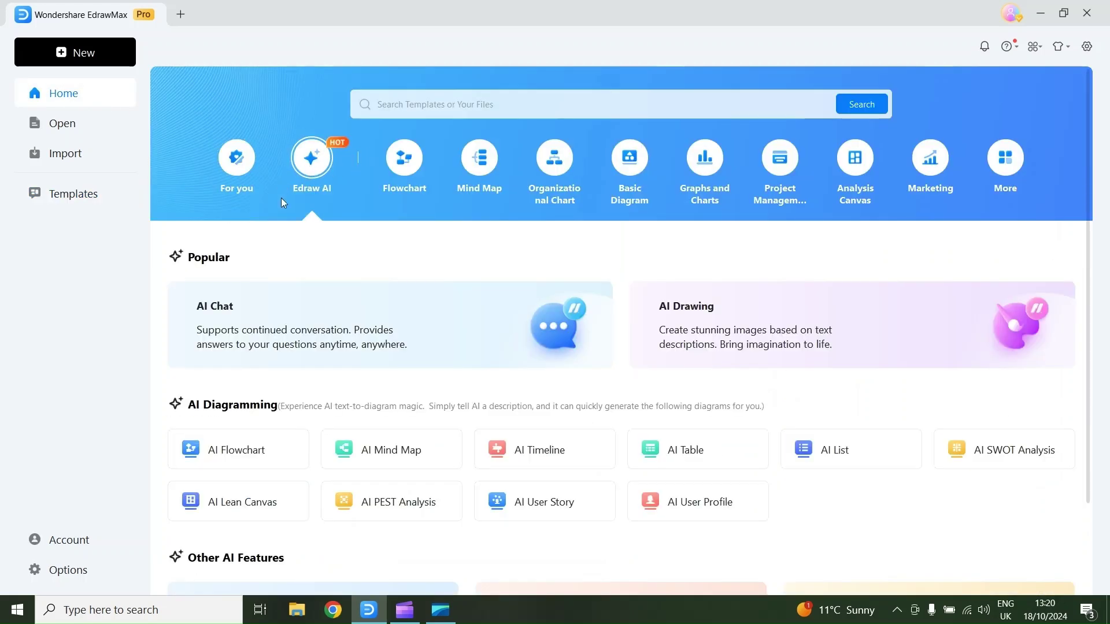
scroll(299, 243, "down", 1)
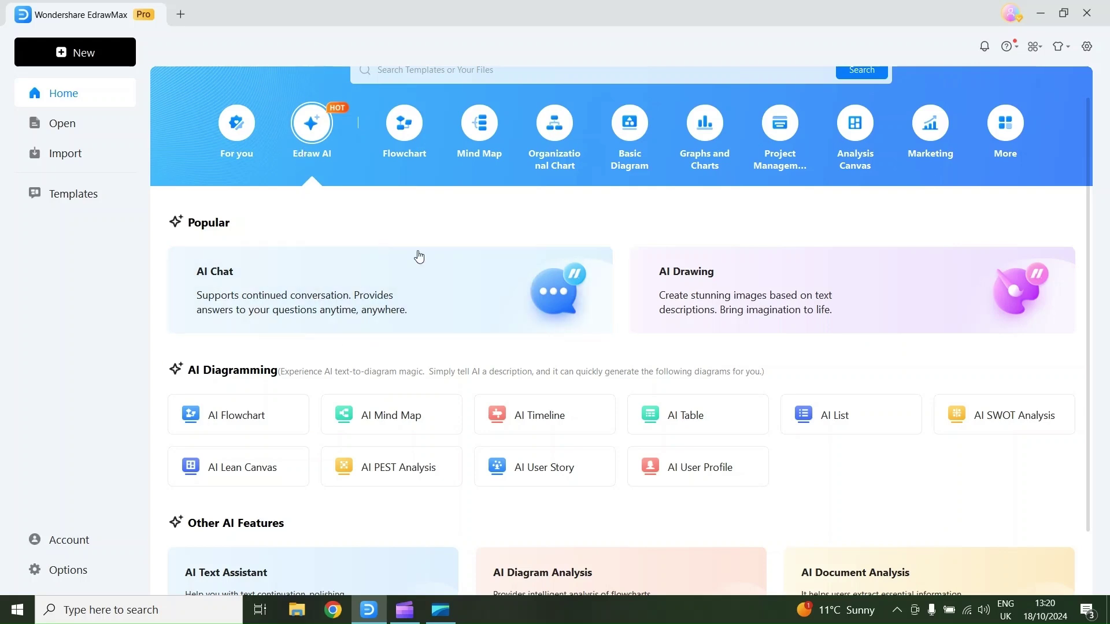
left_click(514, 295)
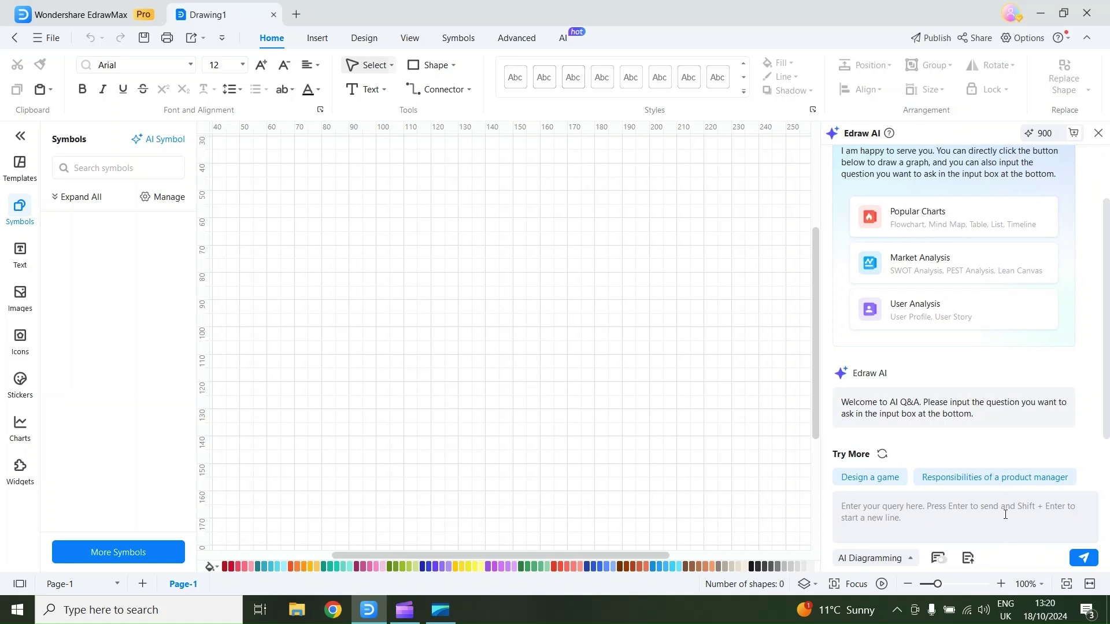
Attach the Basic ECG Interpretation PDF and ask Edraw AI to 'summerise keypoints'
left_click(971, 561)
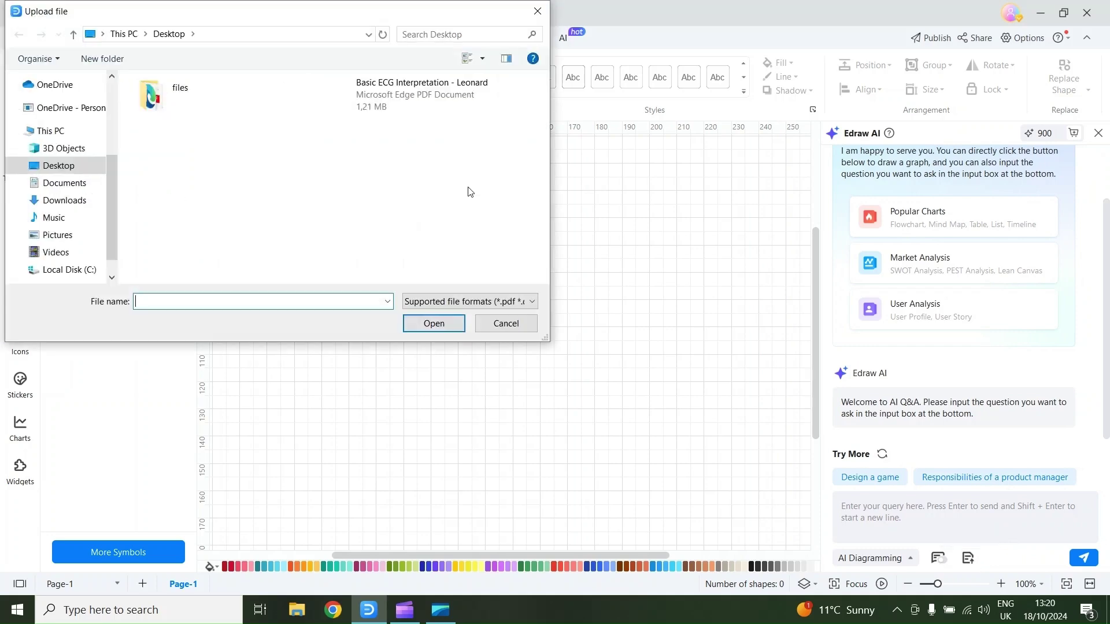
left_click(436, 111)
left_click(433, 324)
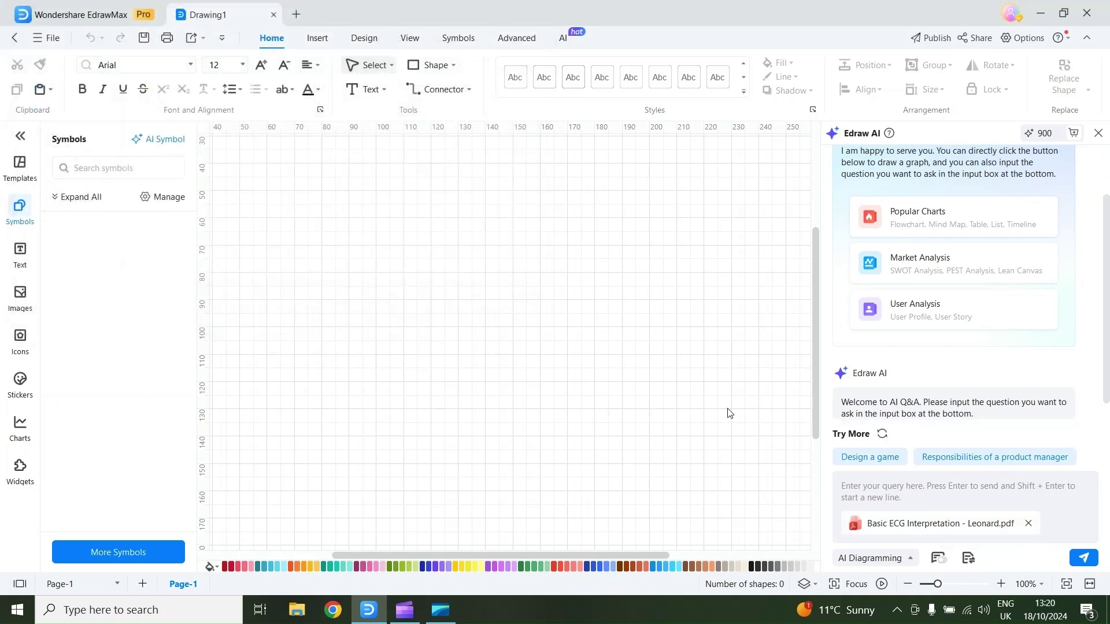
left_click(905, 494)
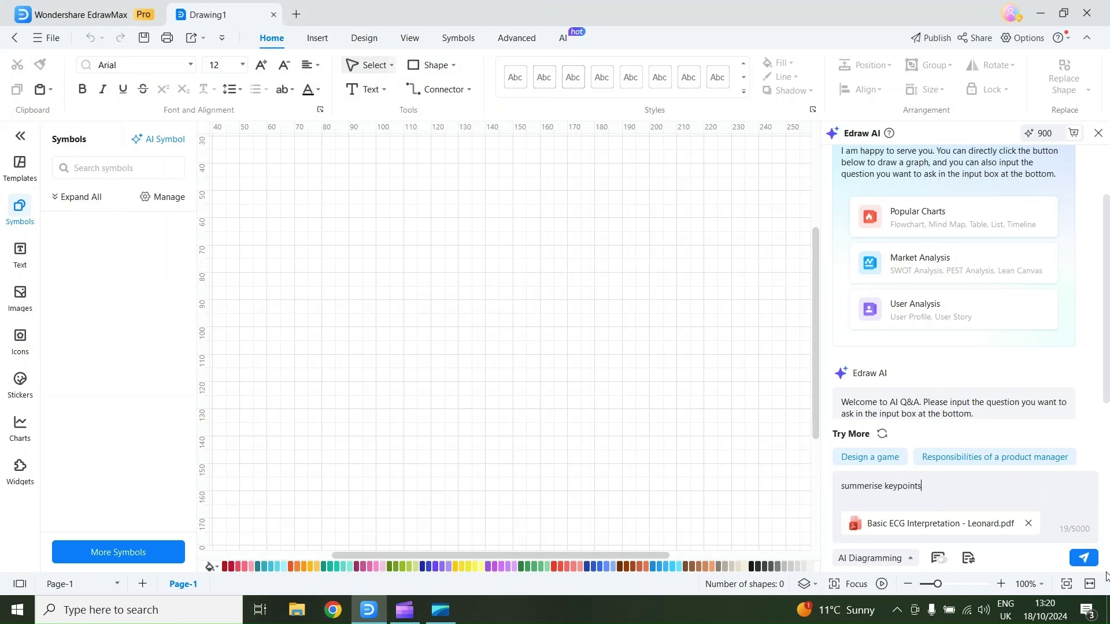
left_click(1087, 561)
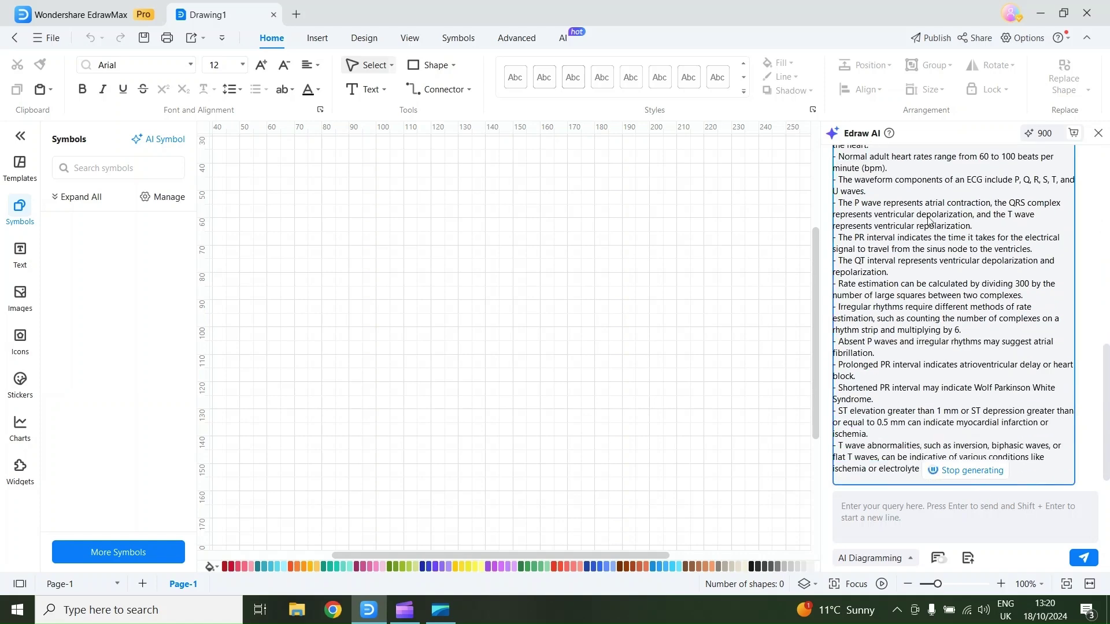
scroll(982, 315, "down", 5)
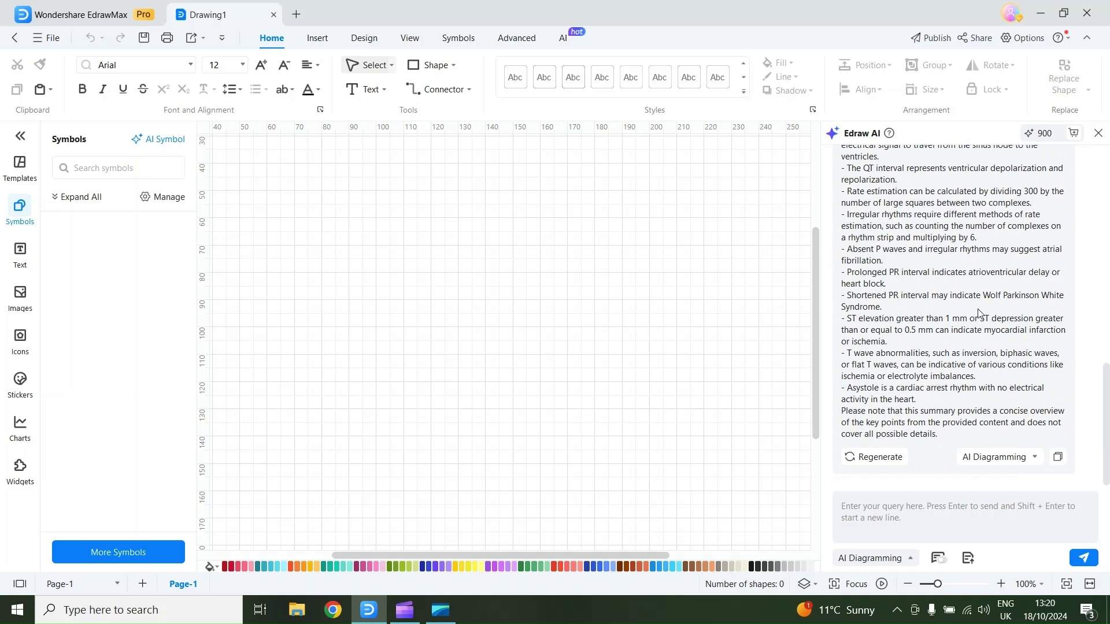
Convert the ECG summary into a List diagram via AI Diagramming, review it, then return Home
left_click(1027, 459)
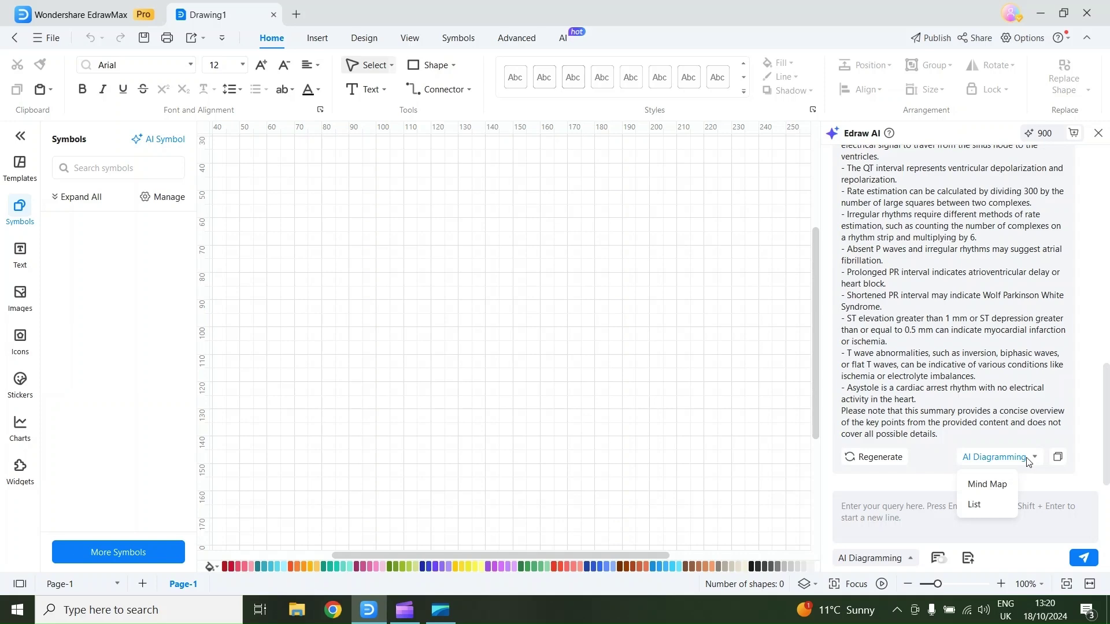
left_click(995, 513)
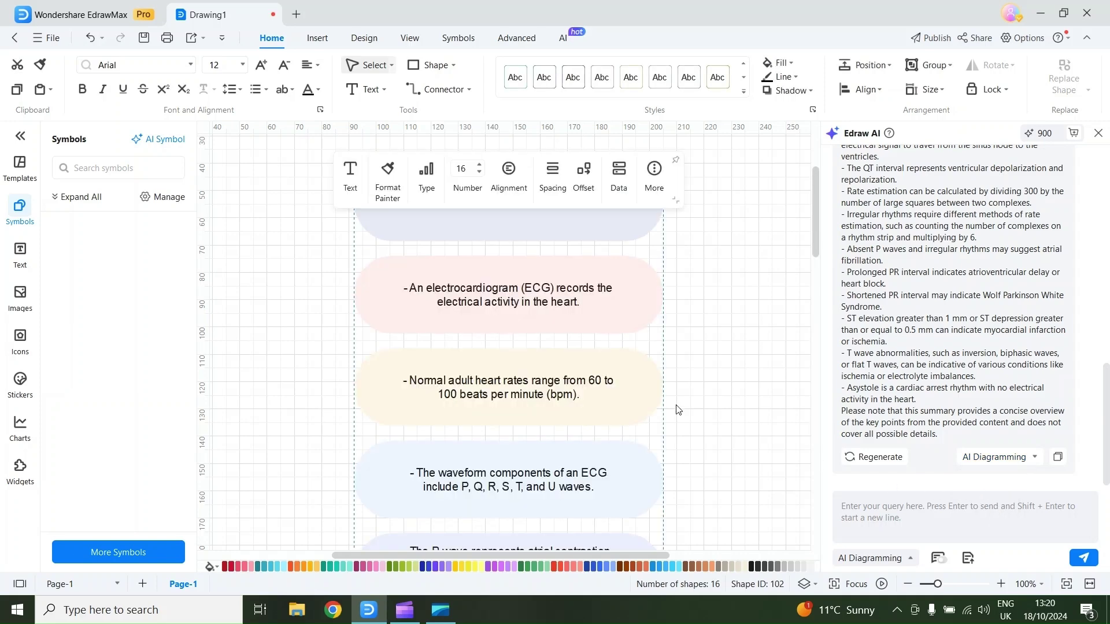
scroll(680, 403, "up", 1)
scroll(680, 403, "down", 4)
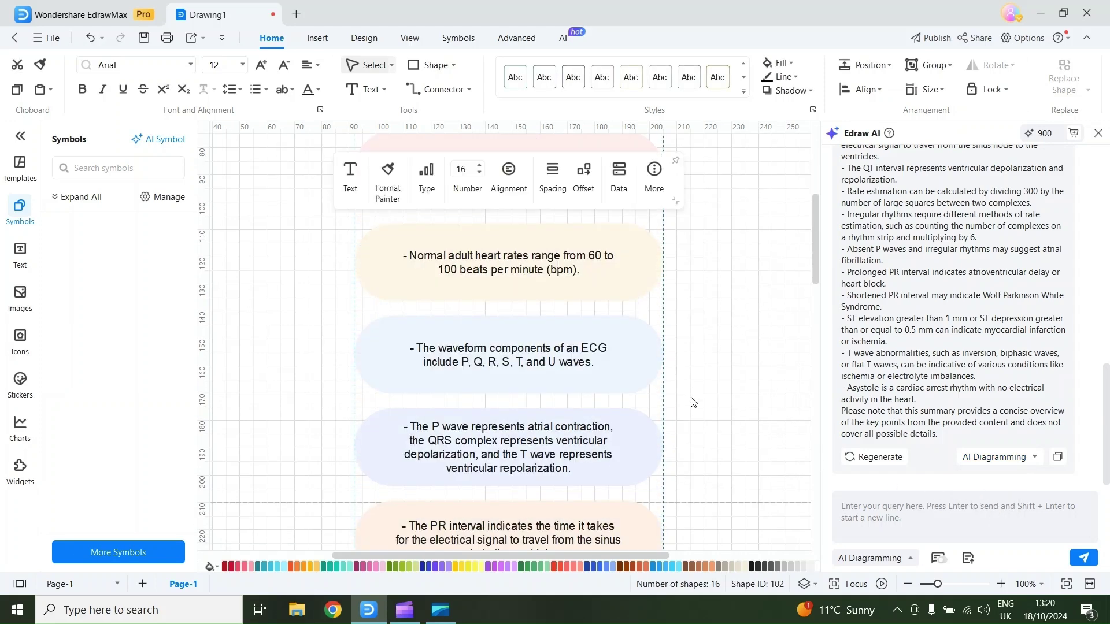
scroll(694, 404, "down", 5)
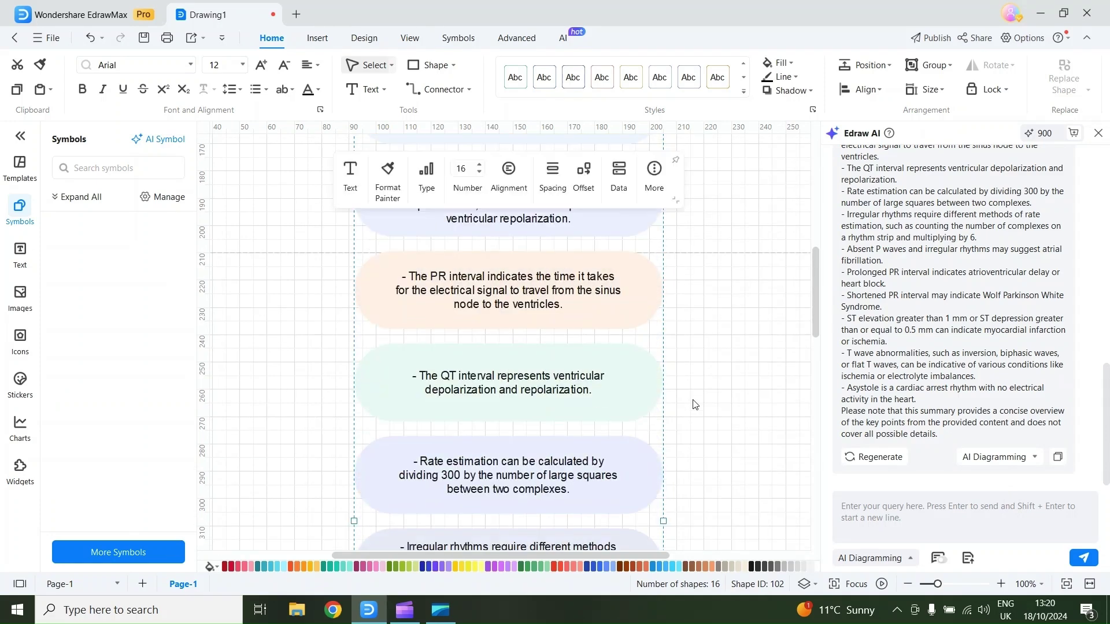
scroll(695, 403, "down", 2)
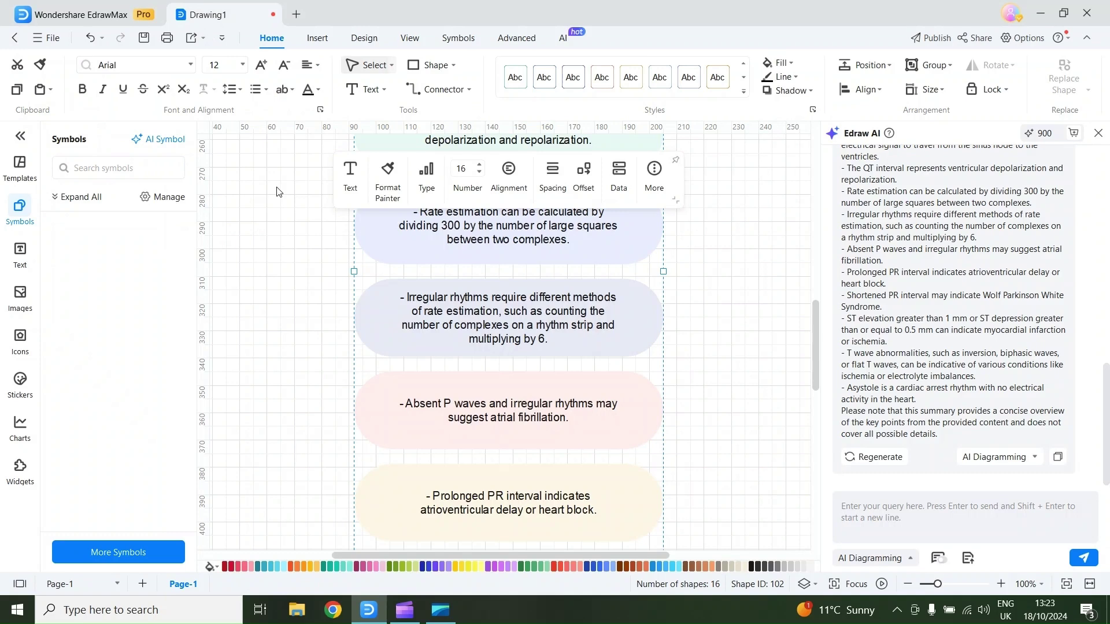
left_click(17, 39)
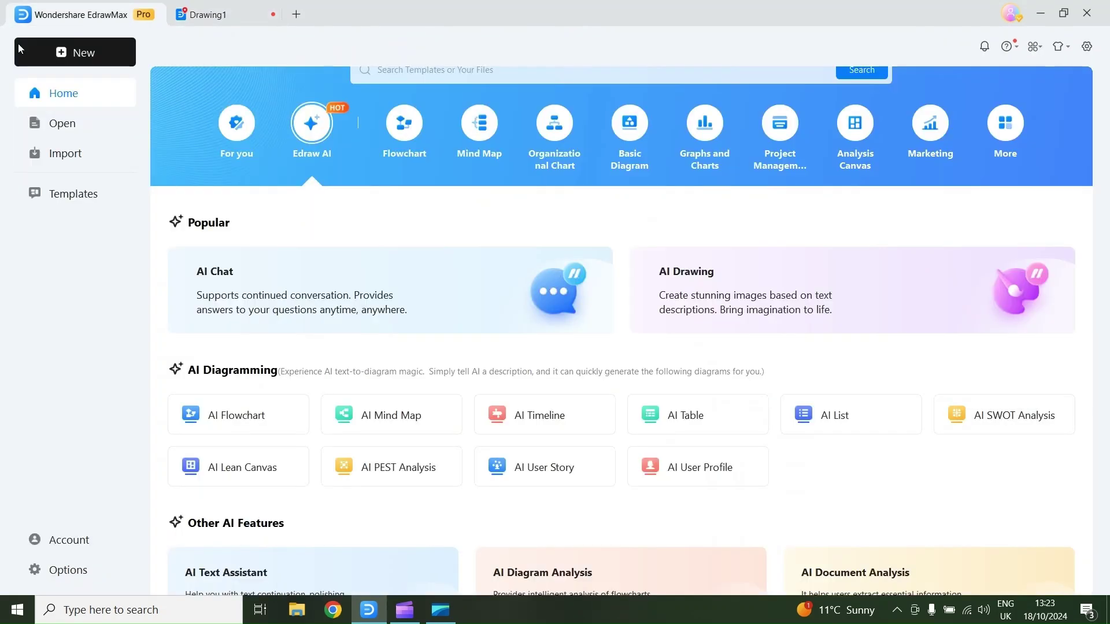
Open the Import page offering Visio, CAD and SVG import, then the template gallery
left_click(85, 160)
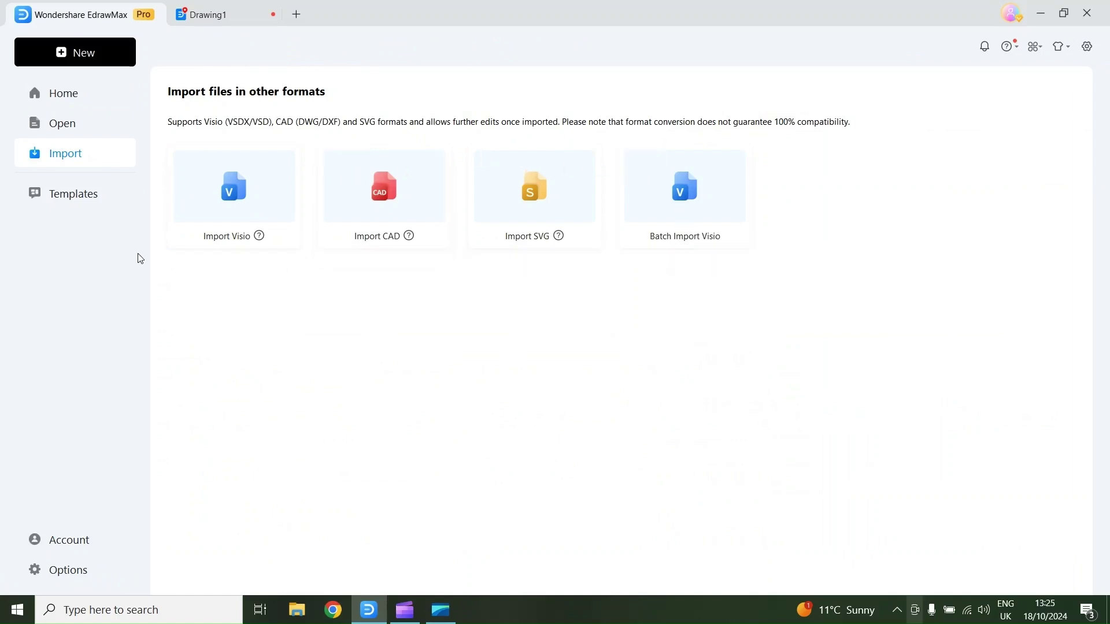
left_click(87, 195)
Scroll through the IT & Engineering templates: network, ER, UML and circuit diagrams
scroll(387, 287, "down", 2)
scroll(387, 287, "down", 5)
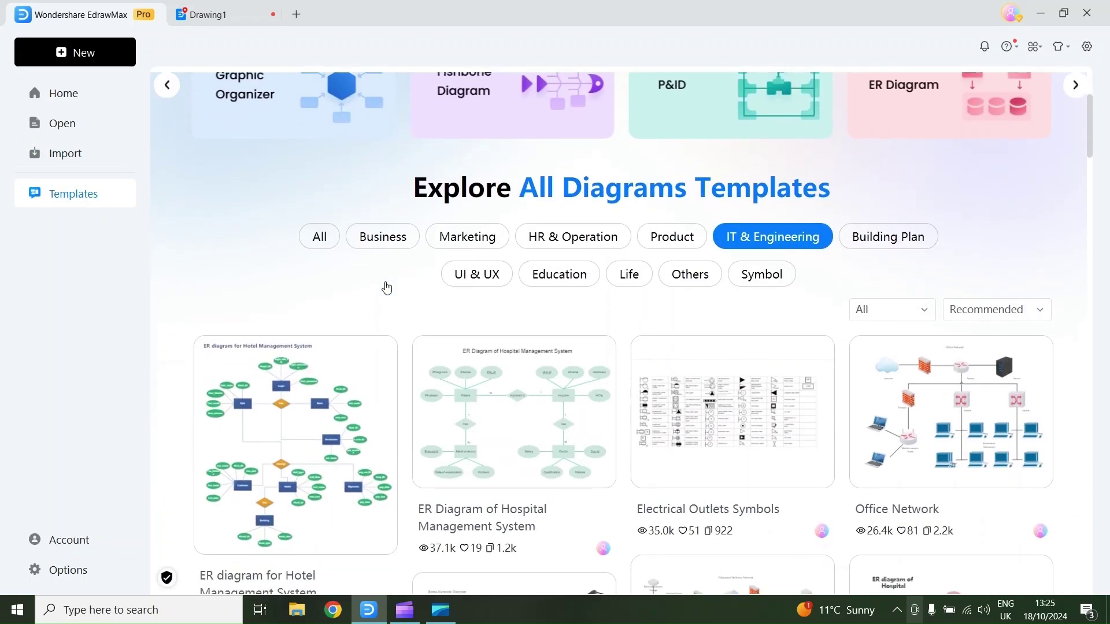
scroll(387, 287, "down", 3)
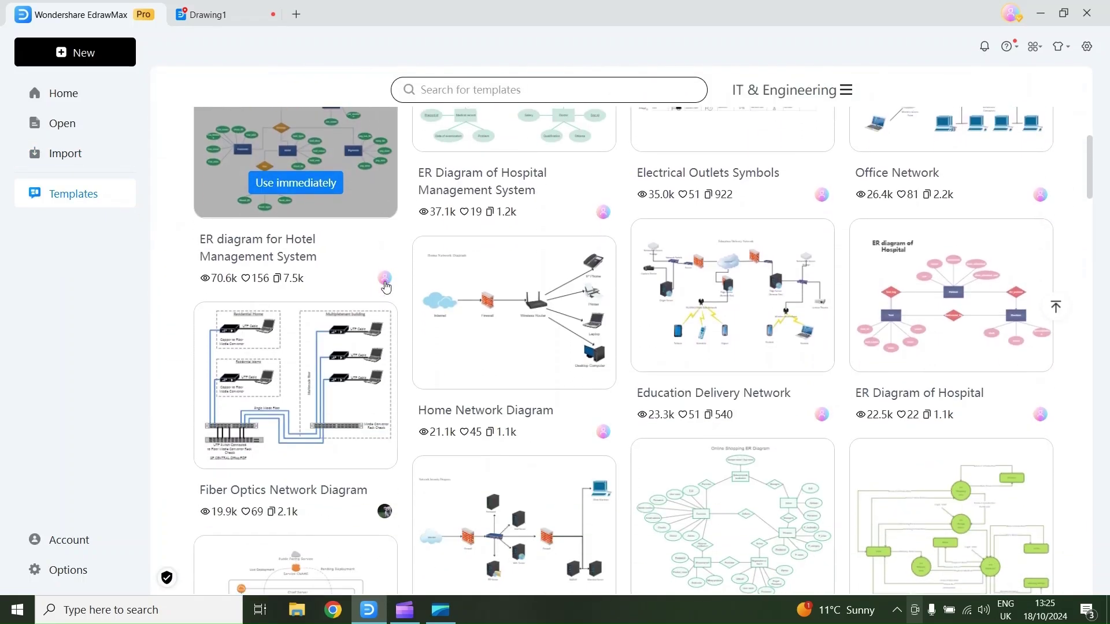
scroll(386, 287, "down", 7)
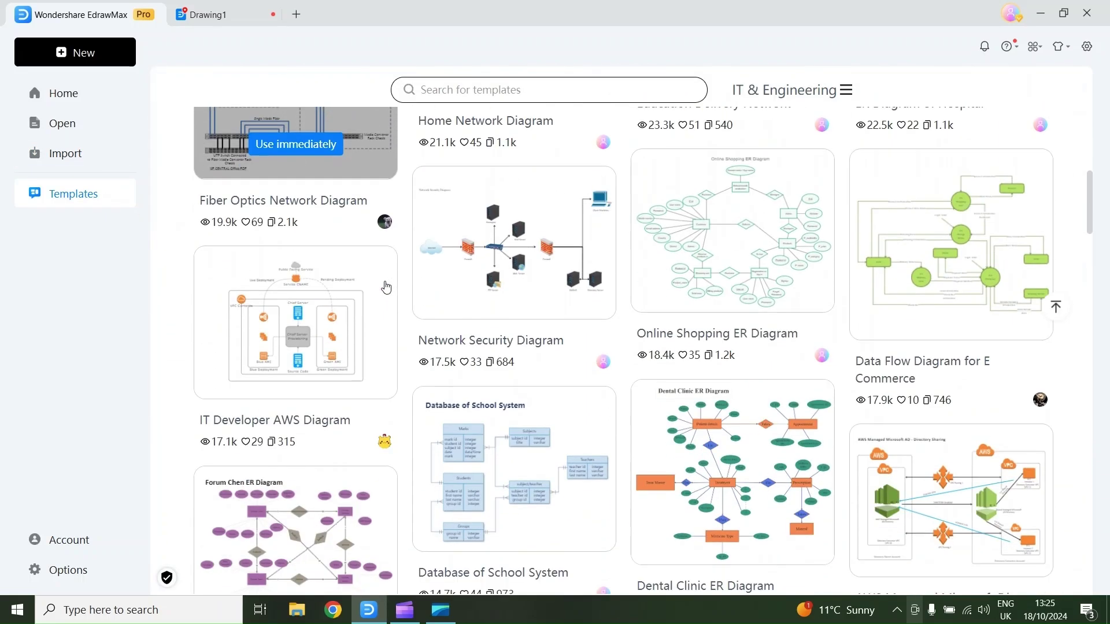
scroll(386, 287, "down", 6)
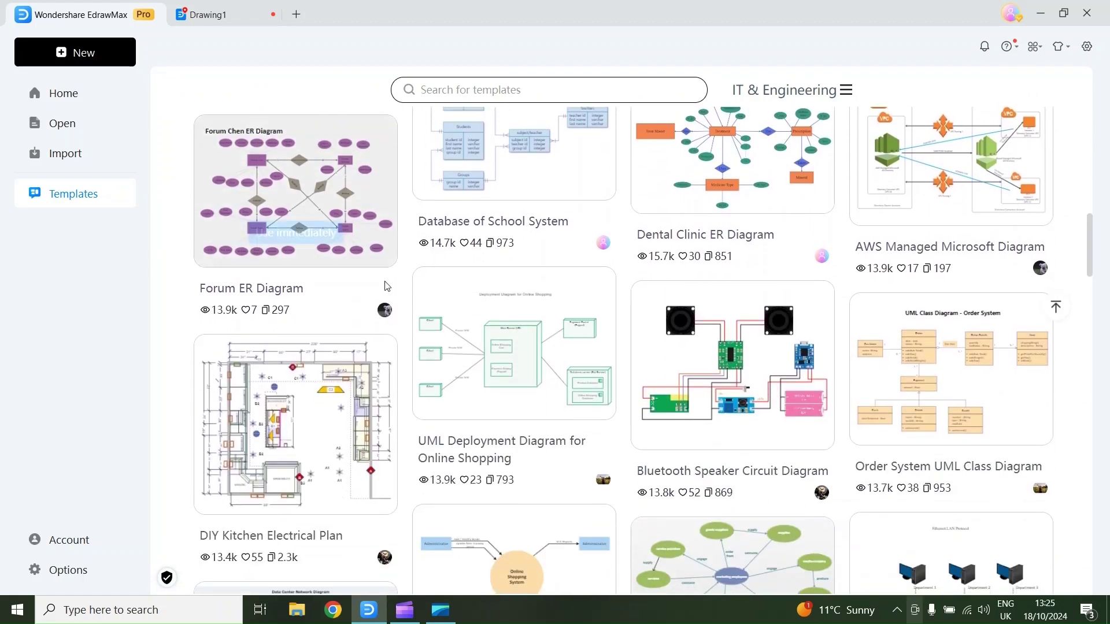
scroll(386, 287, "down", 3)
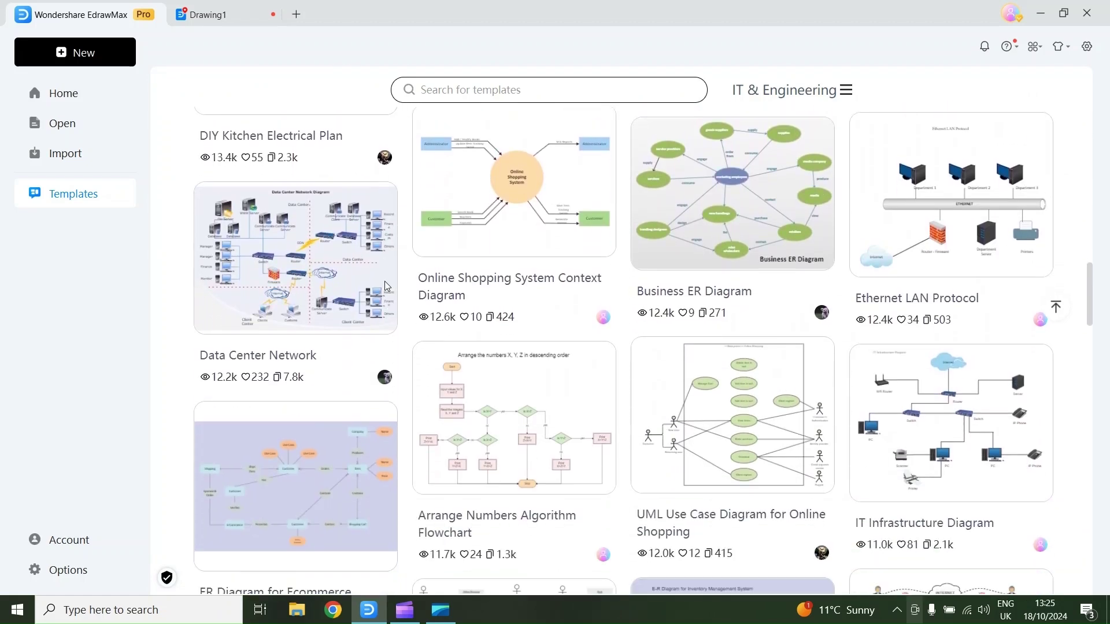
scroll(387, 283, "down", 4)
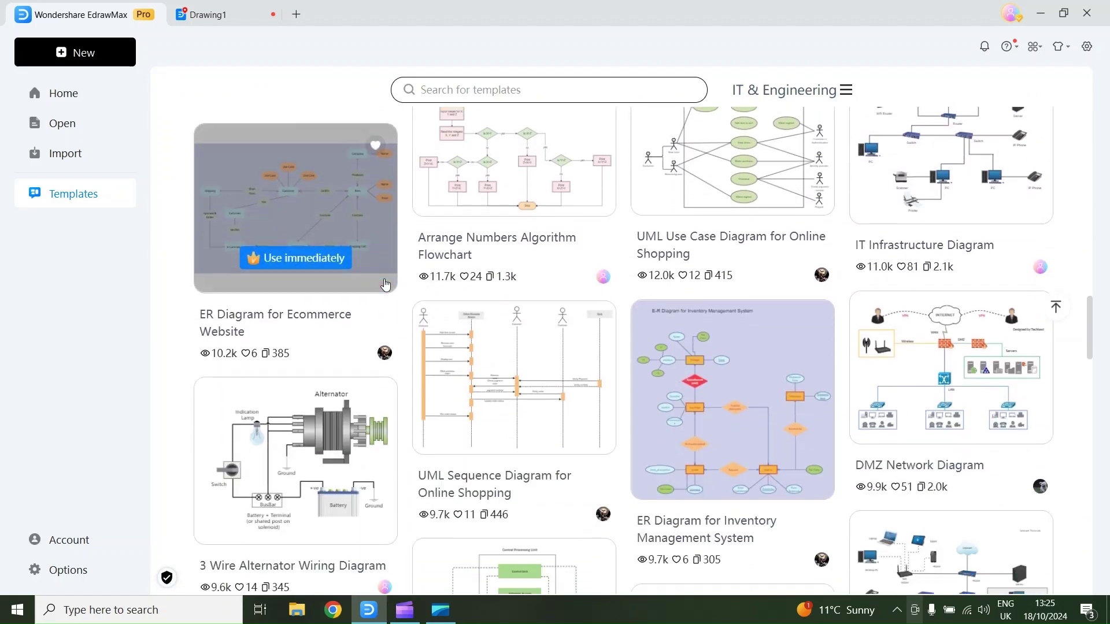
scroll(386, 284, "down", 8)
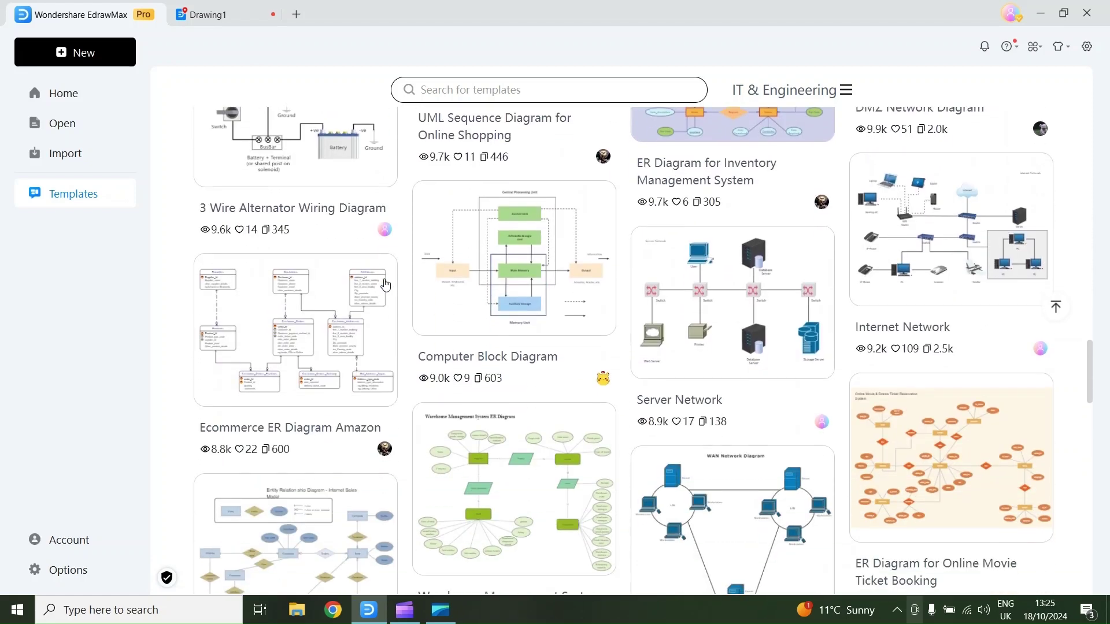
scroll(387, 284, "down", 1)
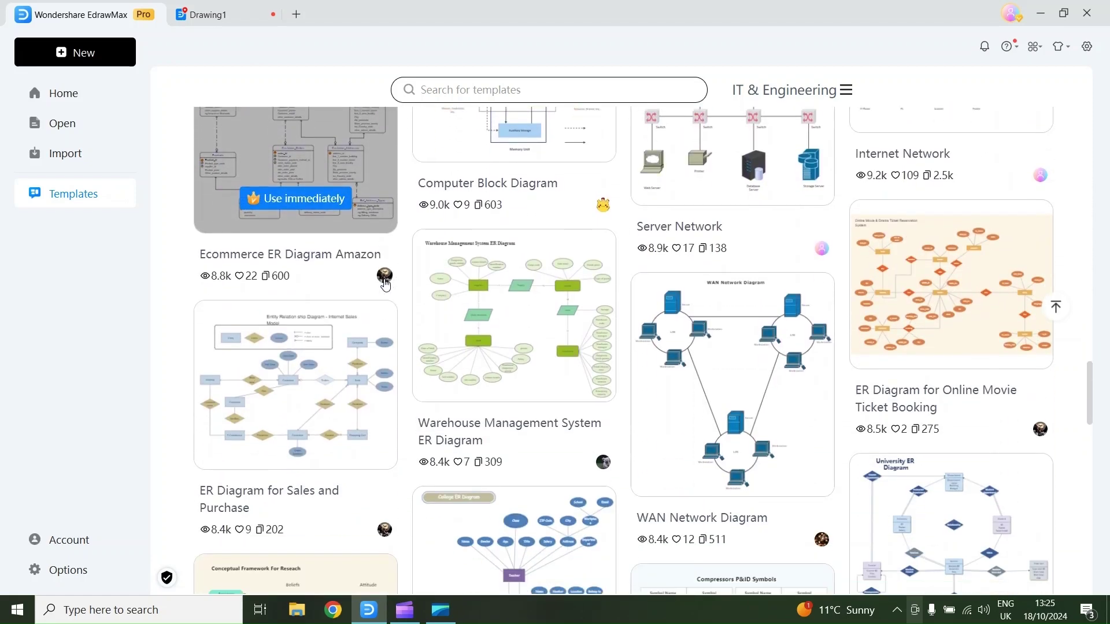
scroll(386, 284, "down", 6)
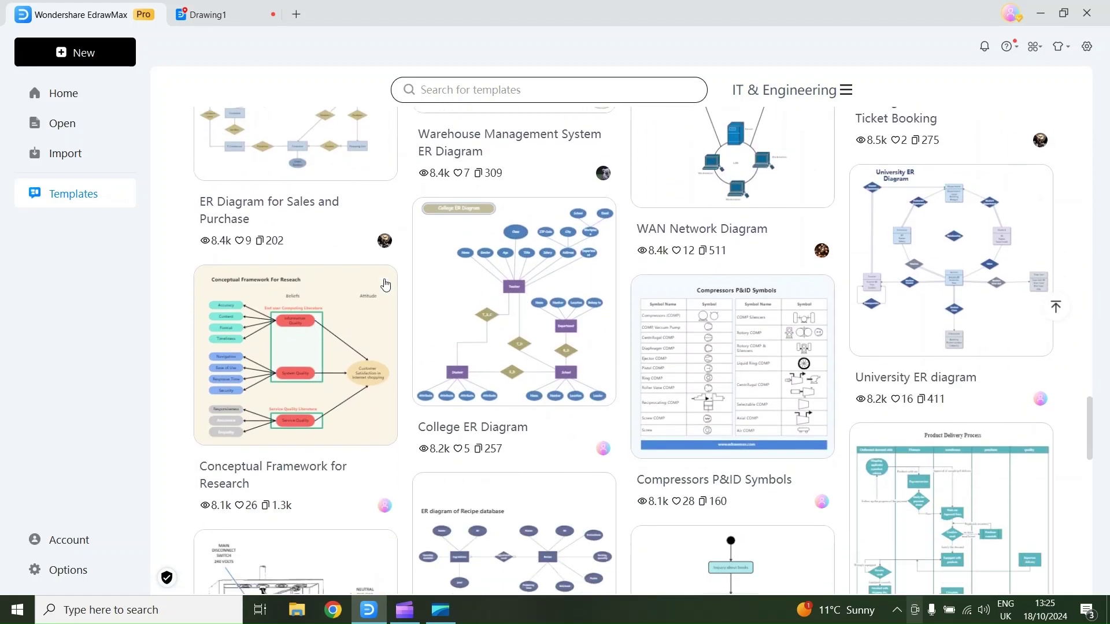
scroll(386, 284, "down", 7)
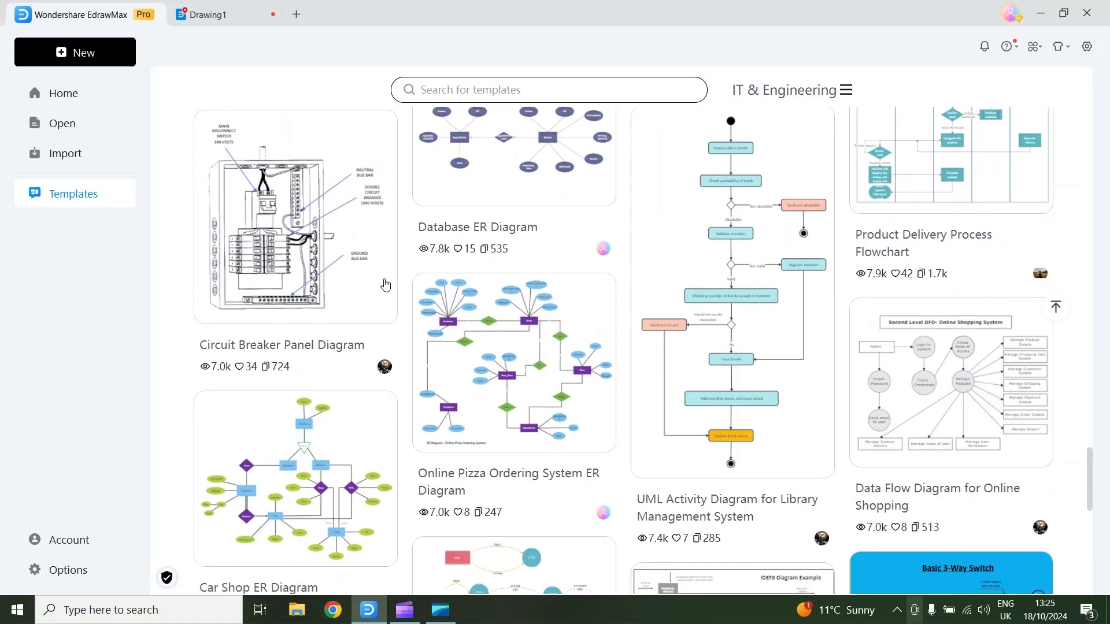
scroll(386, 284, "down", 8)
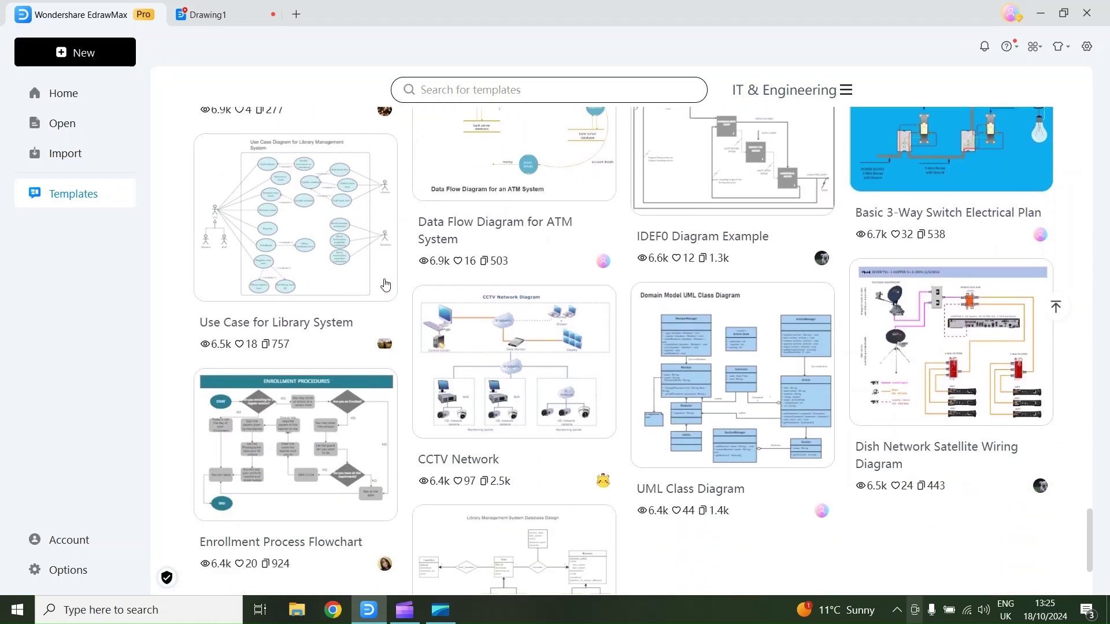